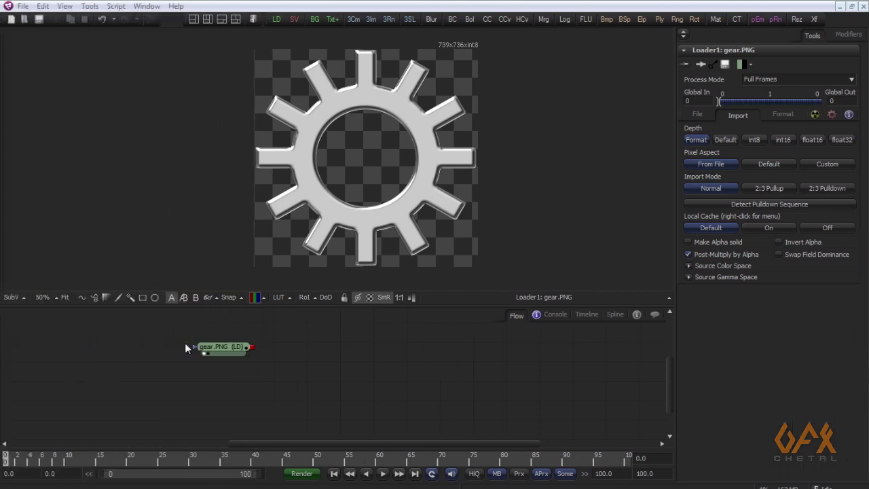
Add a Background node and merge the gear image over it as Merge1
left_click_drag(213, 345, 247, 343)
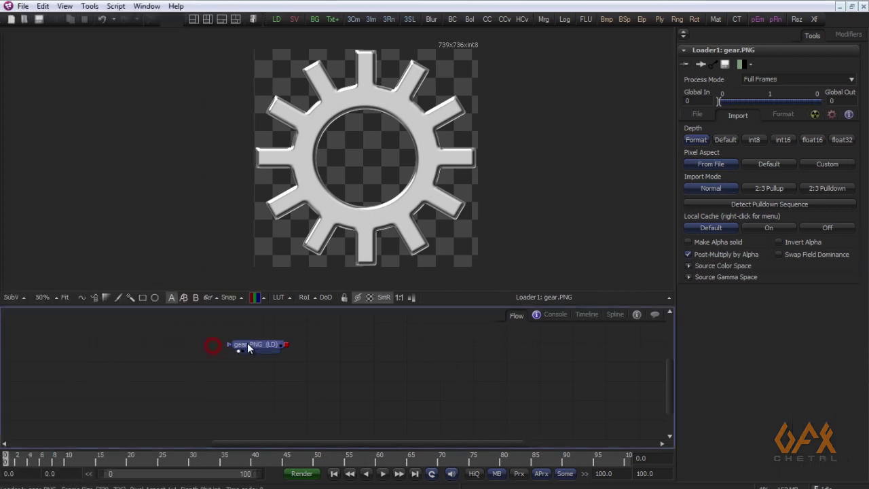
left_click(241, 380)
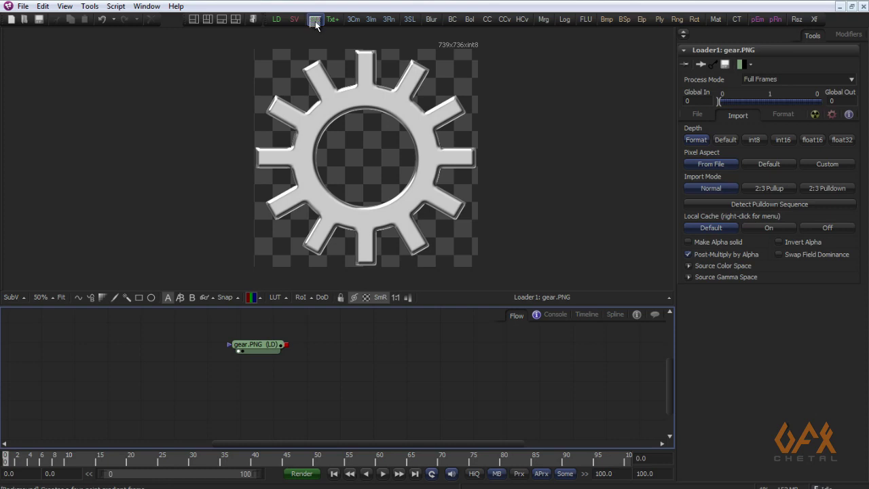
left_click_drag(315, 23, 205, 390)
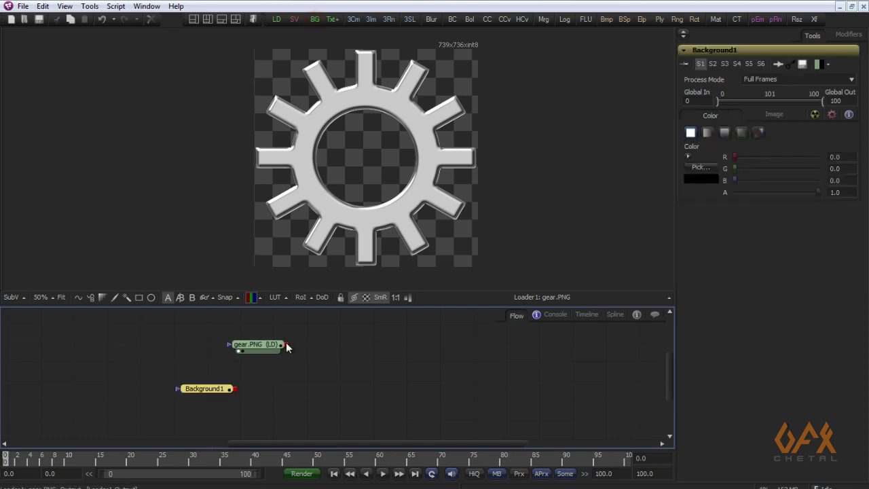
left_click_drag(286, 345, 339, 176)
Insert a Scale tool under the gear and set its size to 0.5238
left_click(98, 7)
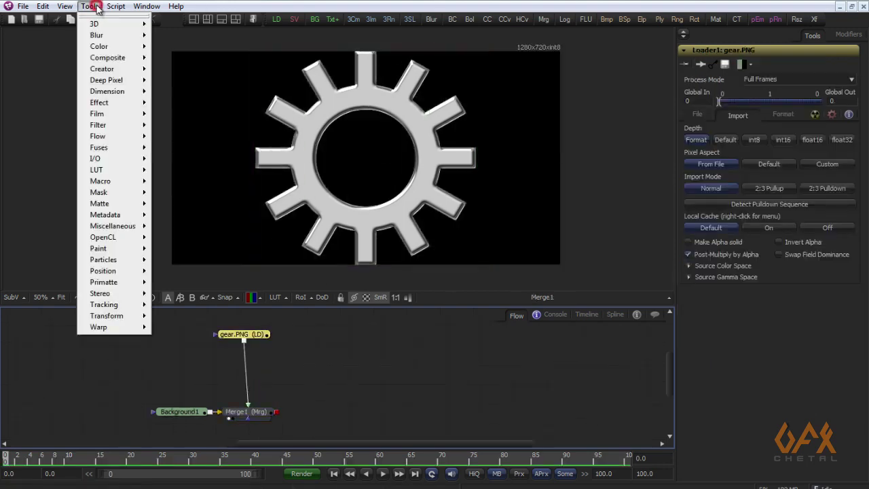
mouse_move(128, 317)
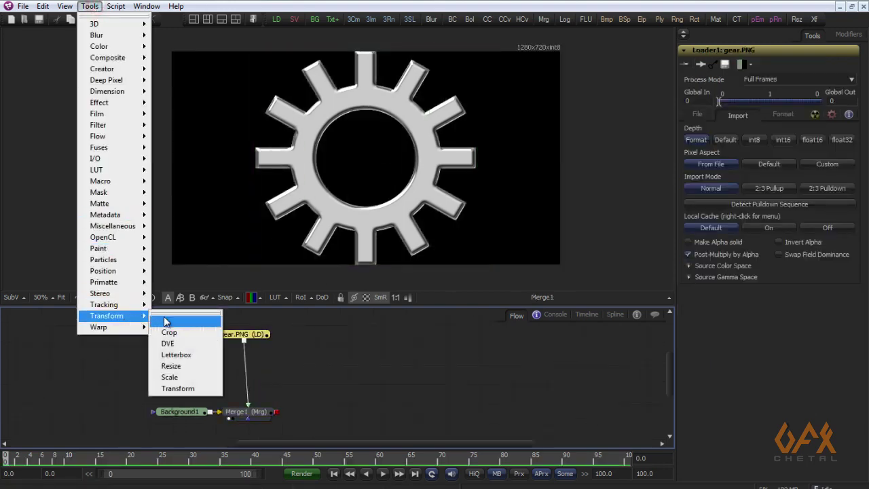
left_click(169, 377)
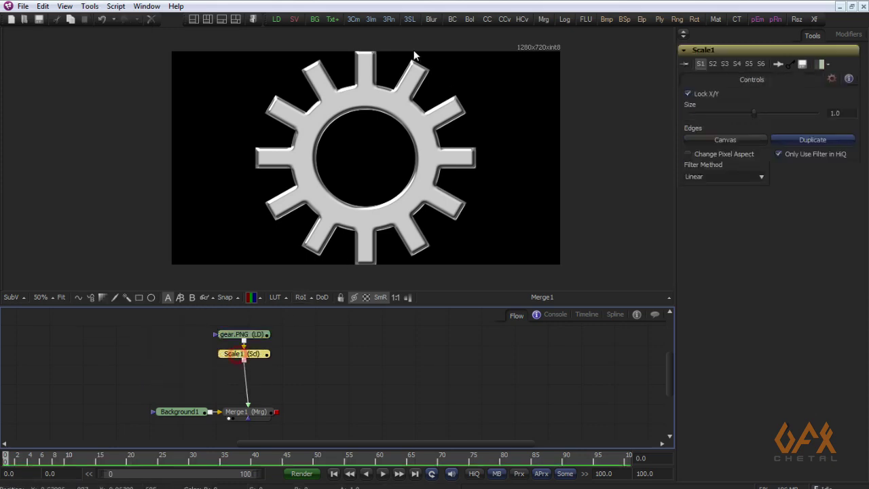
left_click_drag(754, 113, 724, 115)
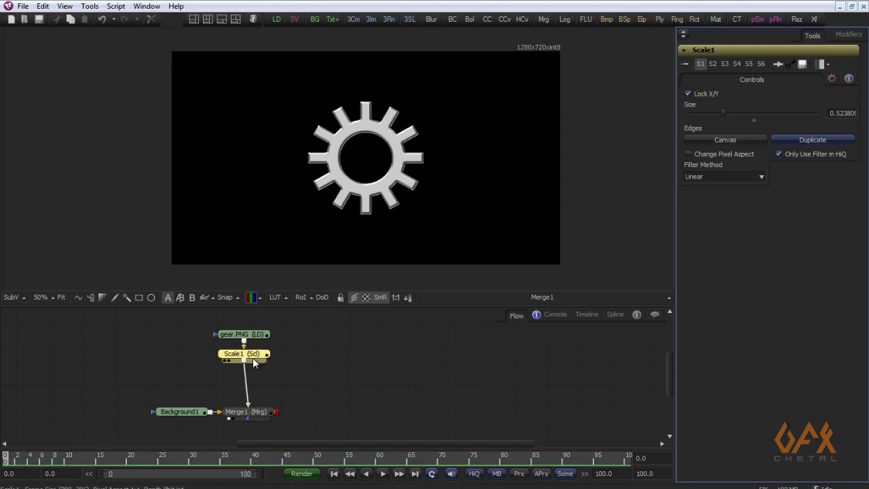
left_click_drag(245, 353, 244, 351)
left_click_drag(201, 319, 255, 347)
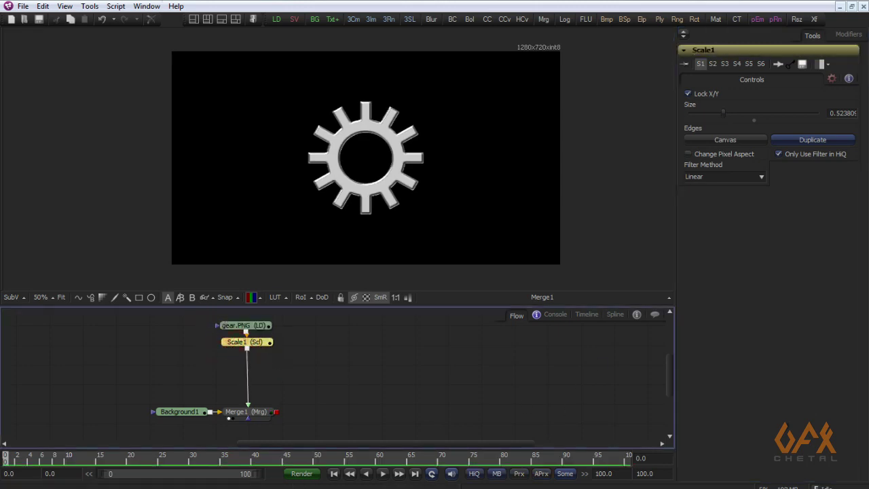
Insert Transform1 between Scale1 and Merge1
left_click(90, 6)
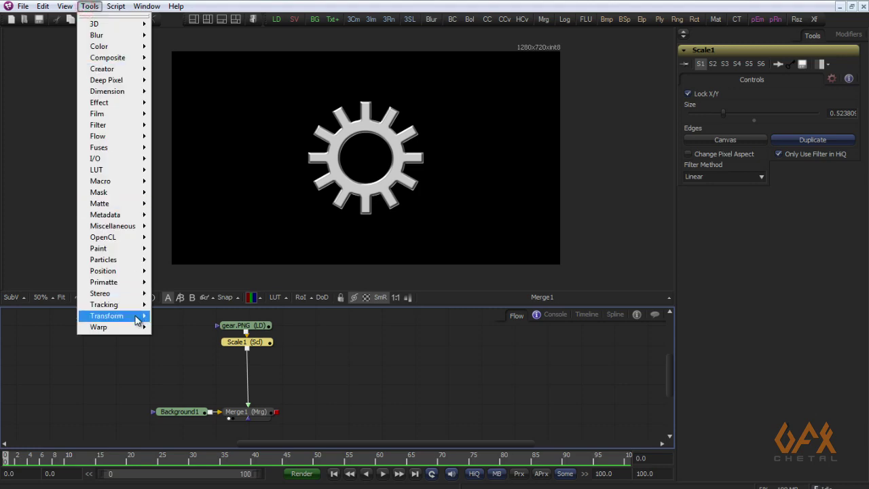
mouse_move(139, 316)
left_click(188, 388)
left_click_drag(188, 388, 234, 382)
left_click(338, 365)
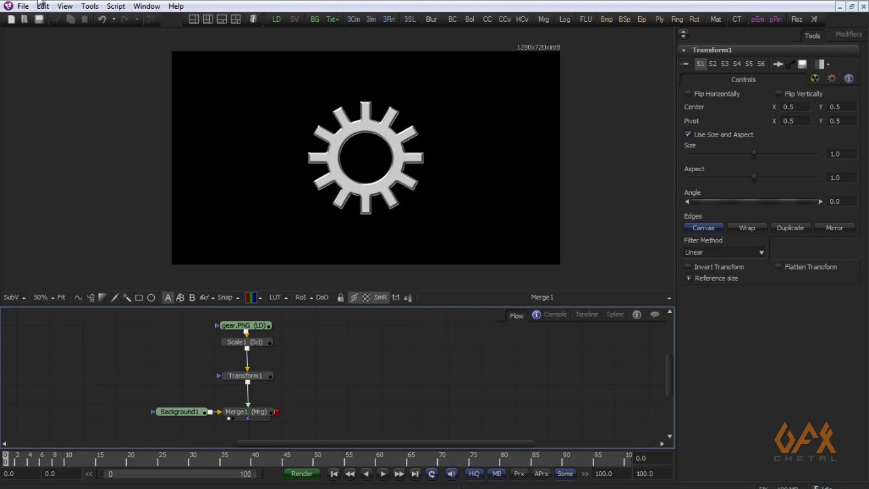
Add Transform2 fed by Scale1 and merge it in via Merge2
left_click(90, 7)
mouse_move(148, 319)
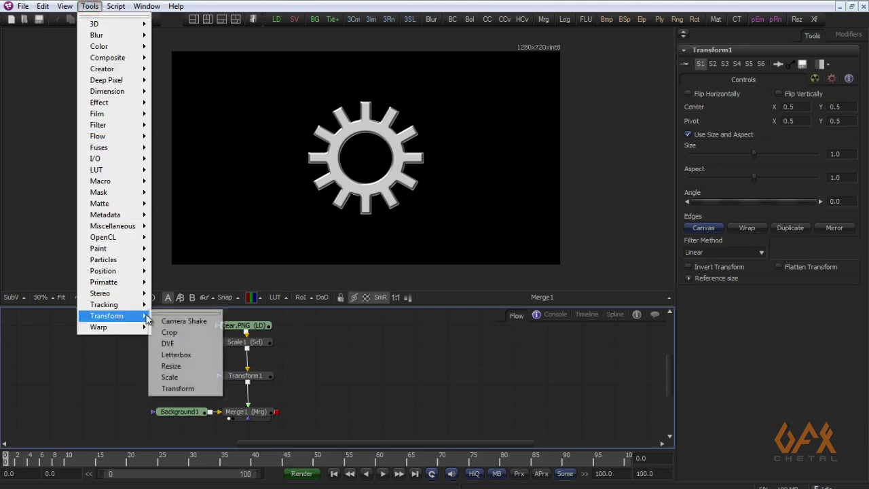
left_click(203, 388)
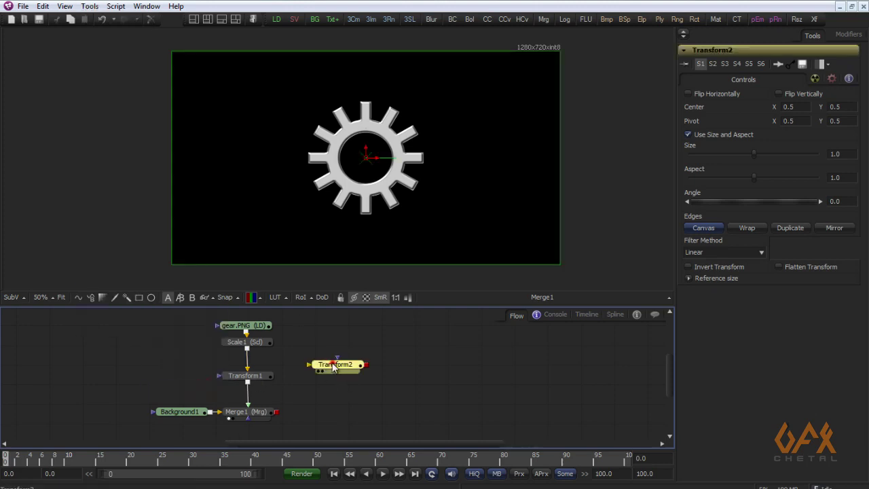
left_click_drag(333, 368, 332, 383)
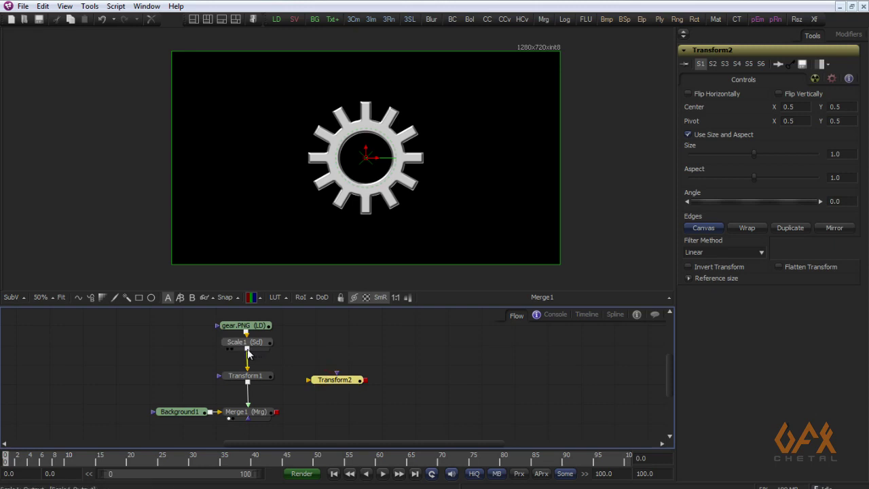
left_click_drag(247, 349, 346, 411)
Move the first gear left and the second up-right so their teeth interlock
left_click(251, 379)
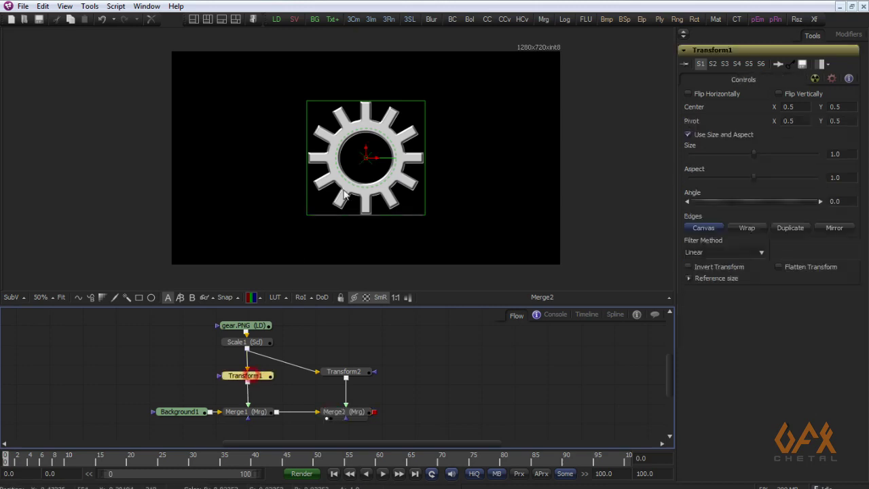
left_click_drag(365, 157, 294, 178)
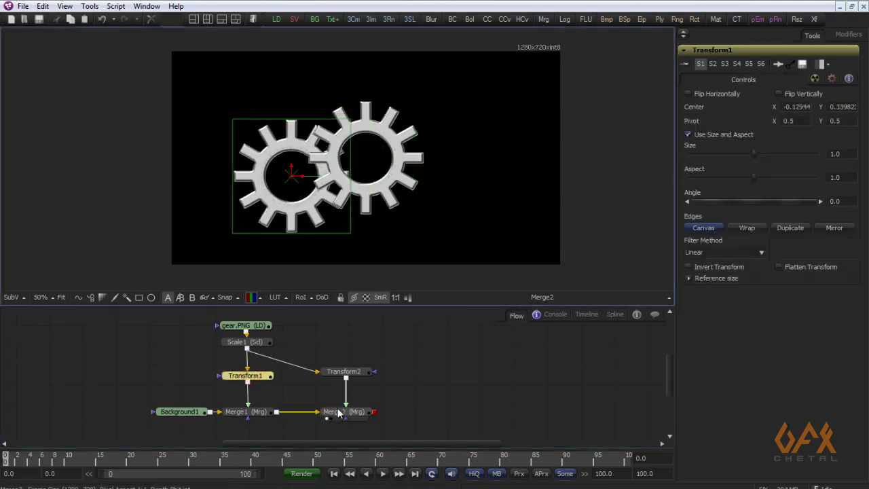
left_click(343, 371)
left_click_drag(367, 162, 389, 139)
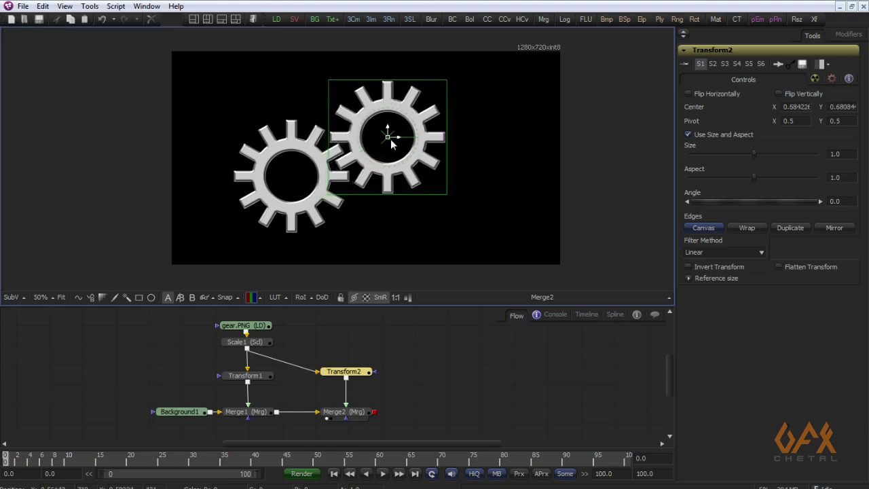
left_click(244, 379)
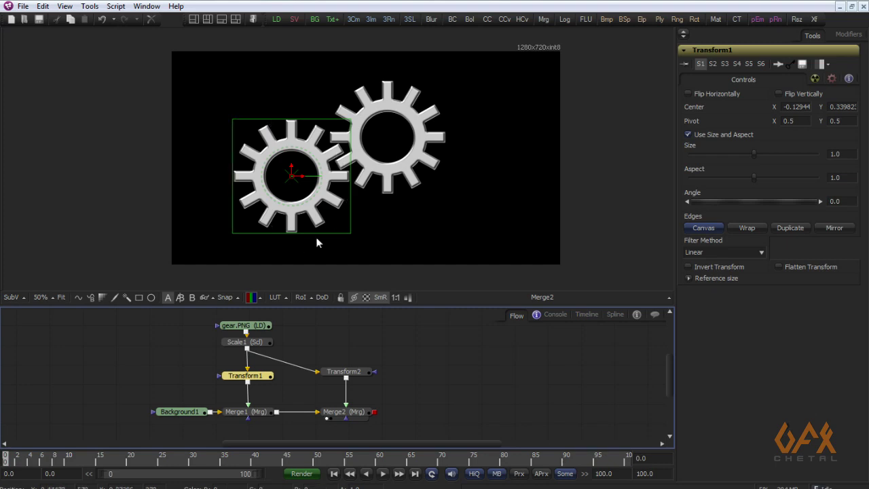
Animate Transform1's Angle and key it to 60 at frame 50
right_click(716, 197)
left_click(717, 198)
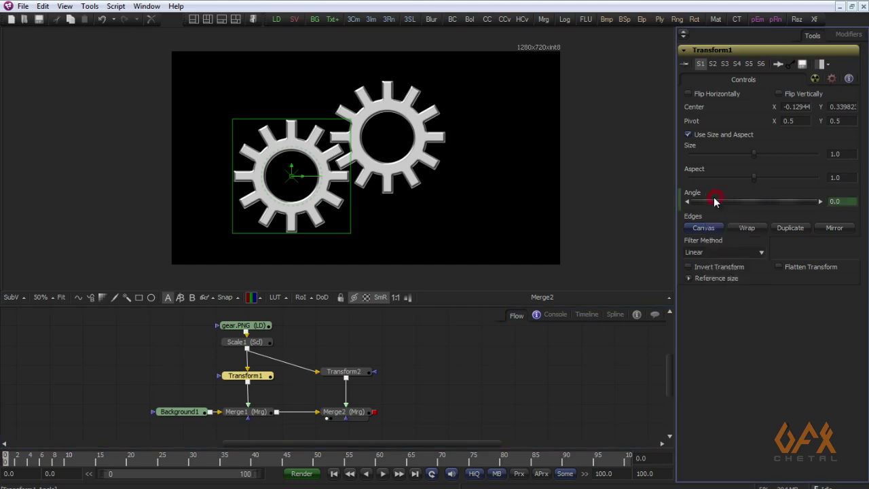
left_click(315, 461)
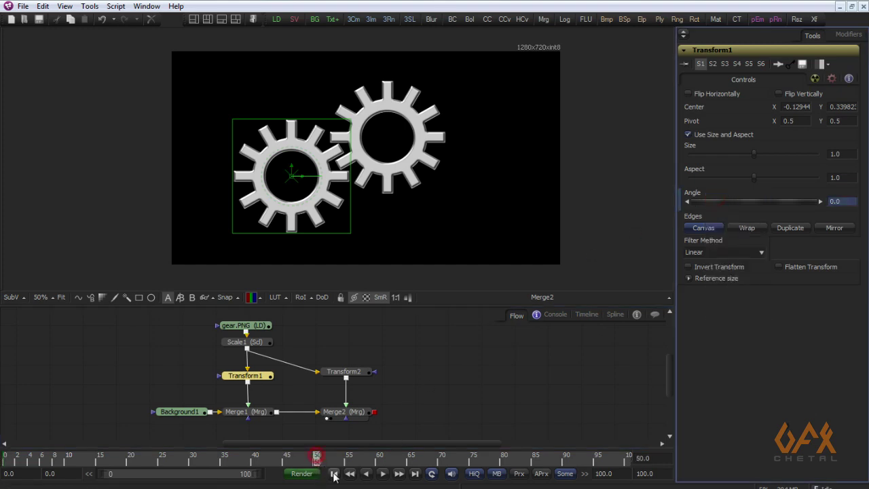
left_click(841, 202)
type("60")
key("Return")
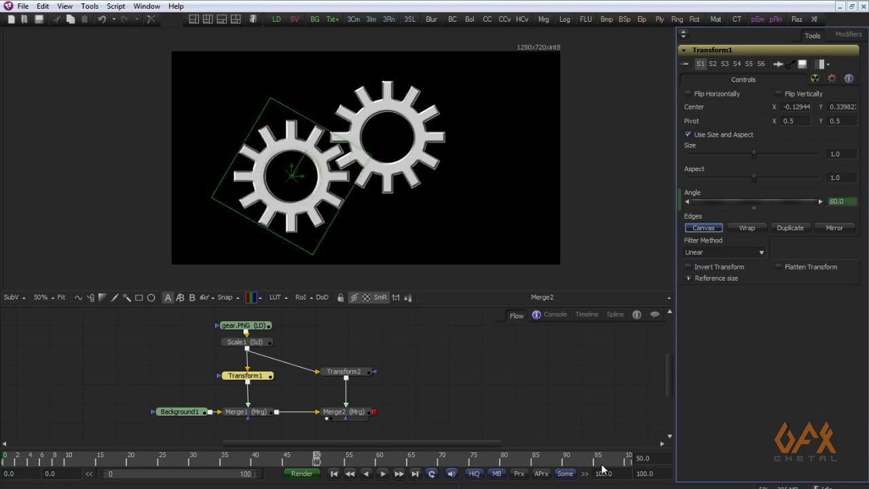
Key Transform1's Angle to -20 at frame 100 and scrub to preview
left_click_drag(600, 462, 634, 462)
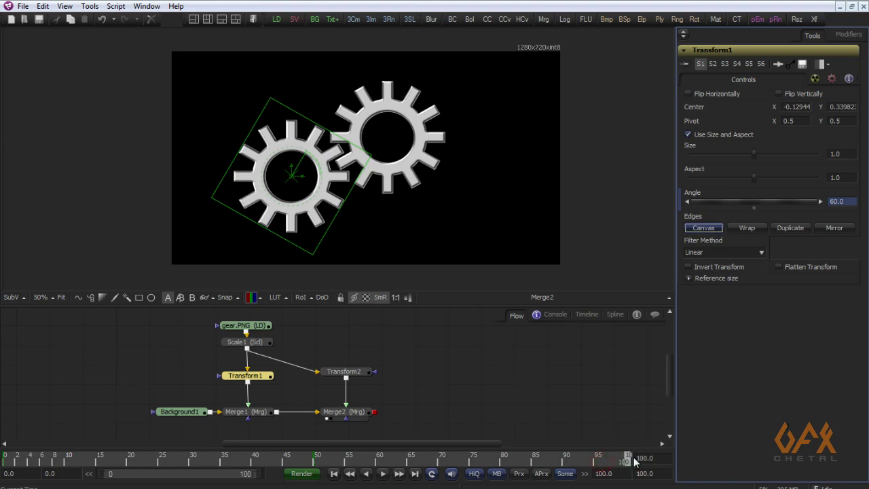
left_click(840, 201)
type("-20")
key("Return")
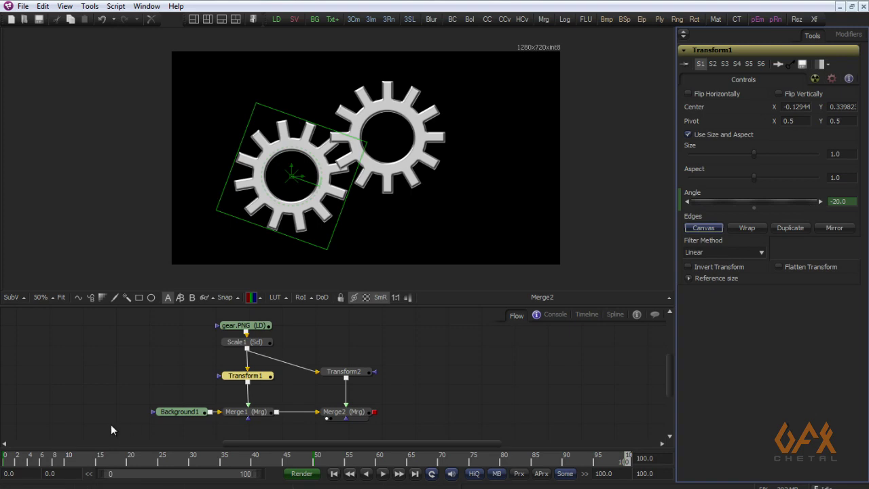
left_click_drag(30, 461, 2, 466)
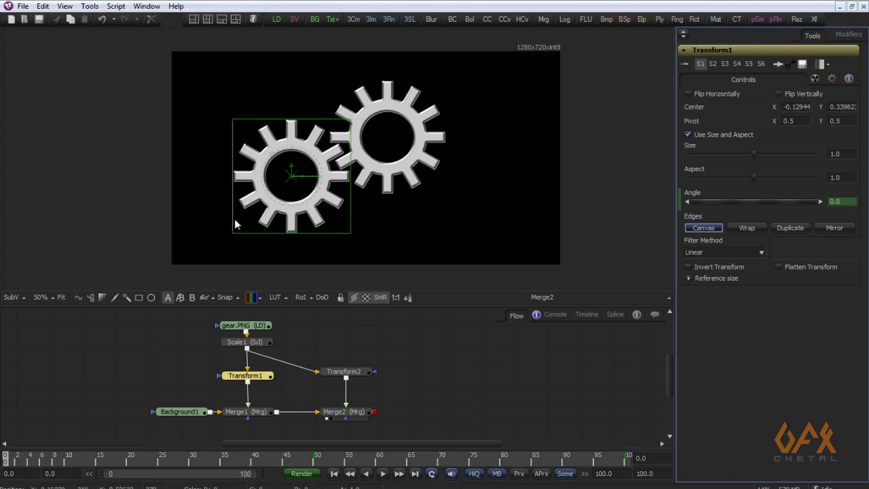
Animate Transform2's Angle and key it to -60 at frame 50
left_click(344, 371)
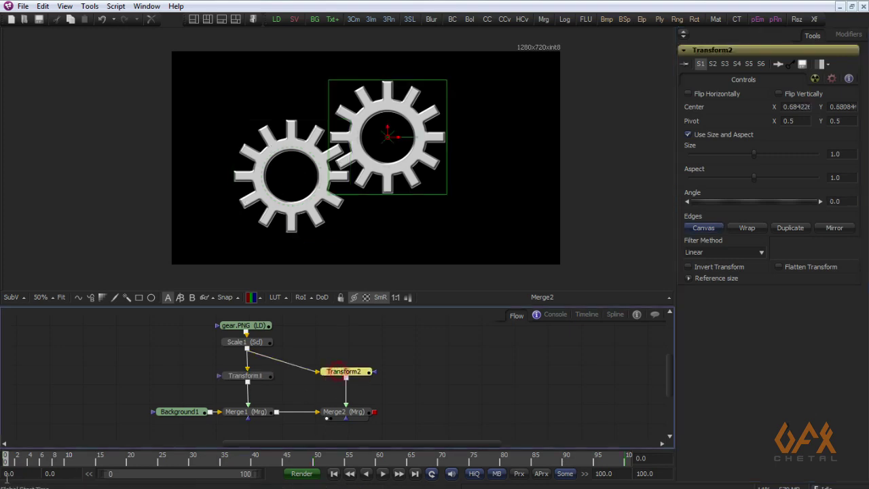
right_click(701, 195)
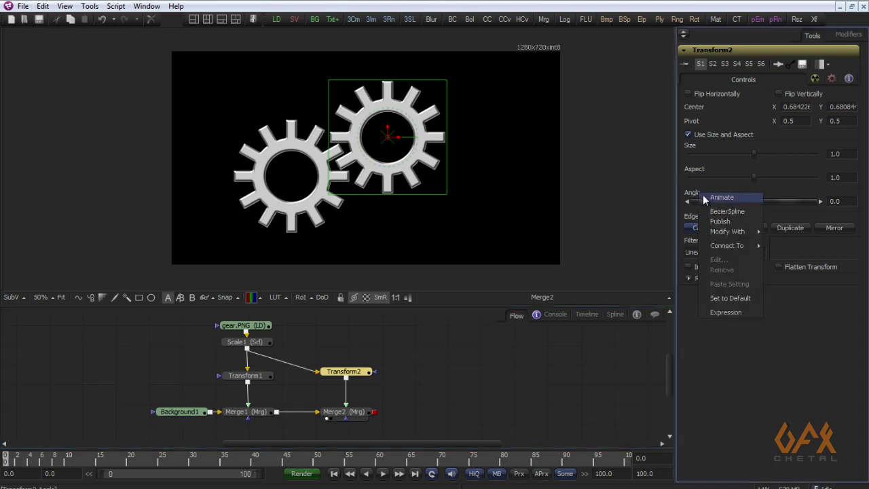
left_click(706, 197)
left_click(319, 461)
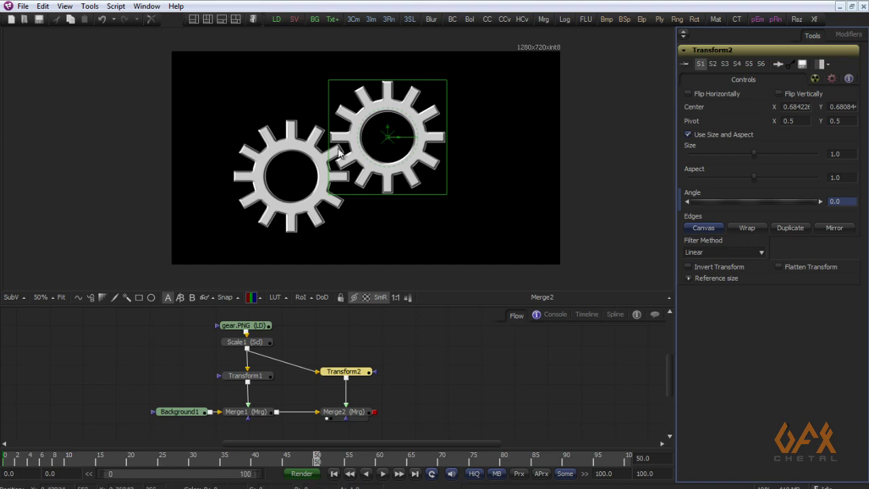
left_click(245, 375)
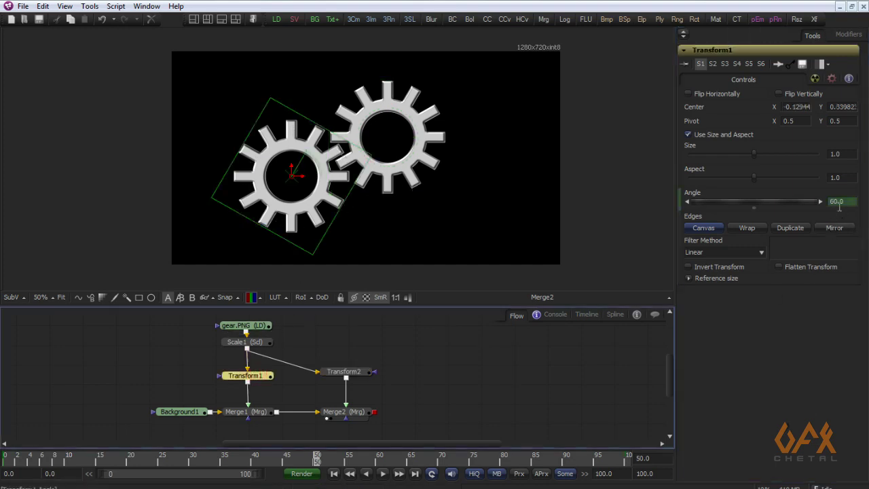
left_click(354, 372)
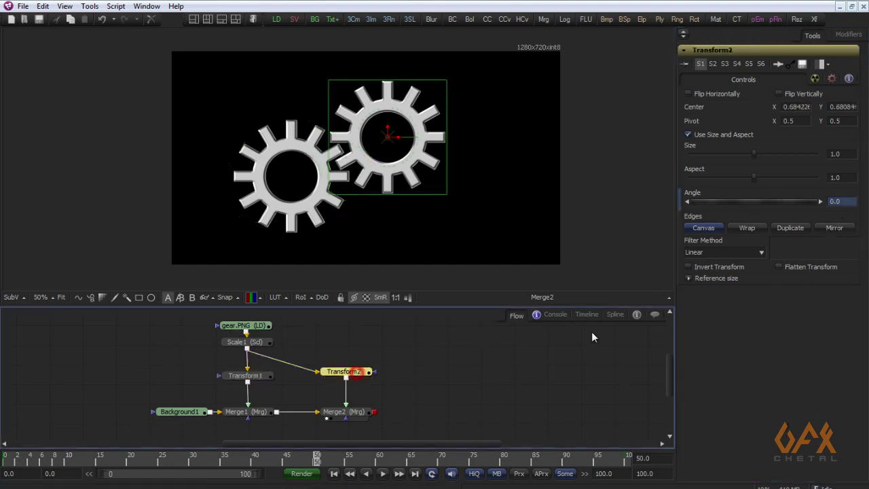
left_click(846, 202)
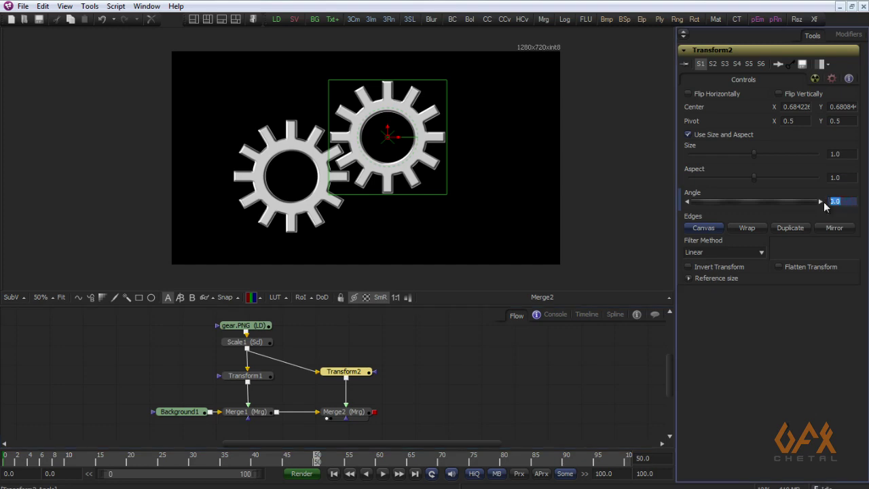
type("-60")
key("Tab")
Key Transform2's Angle to 20 at frame 100 and play back the animation
left_click_drag(604, 460, 633, 463)
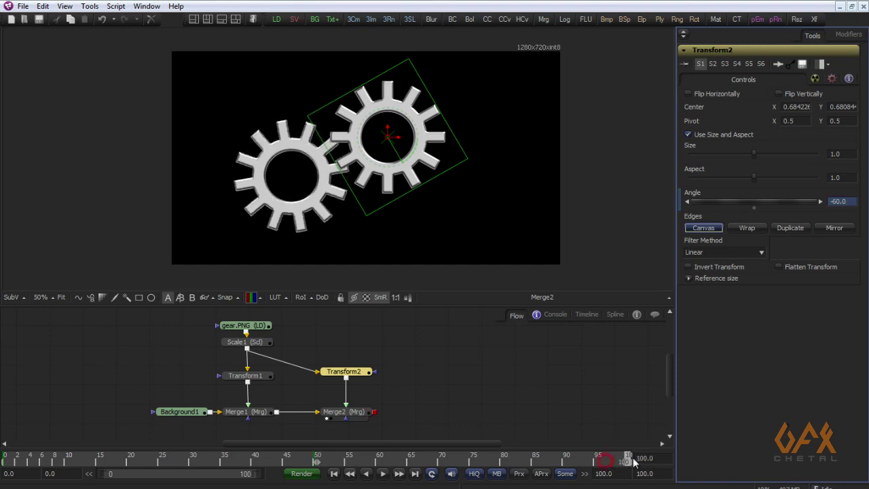
left_click(243, 376)
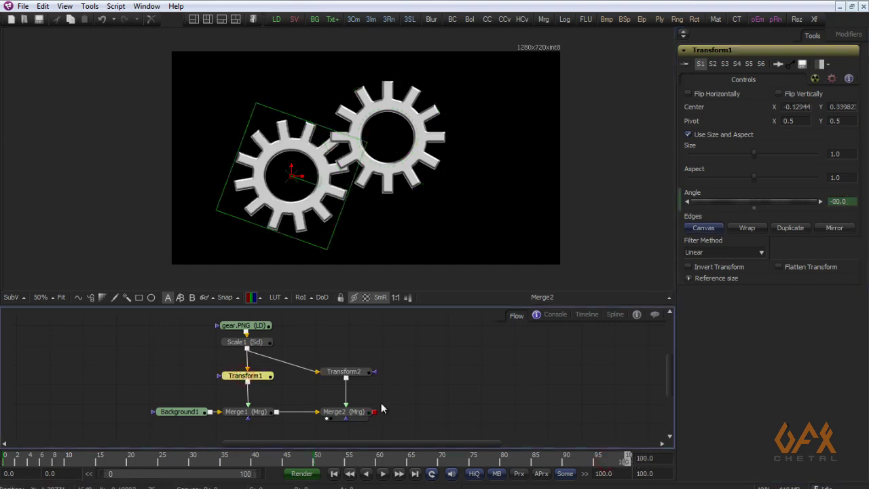
left_click(346, 373)
double_click(842, 202)
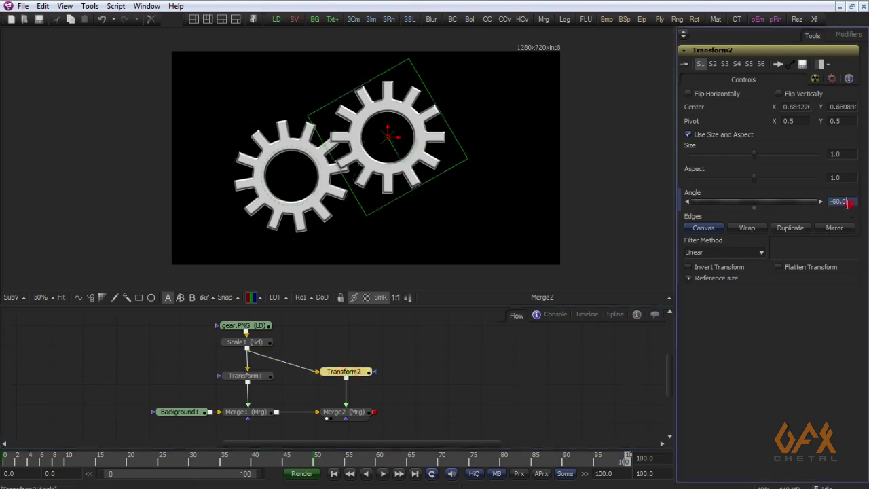
type("20")
key("Return")
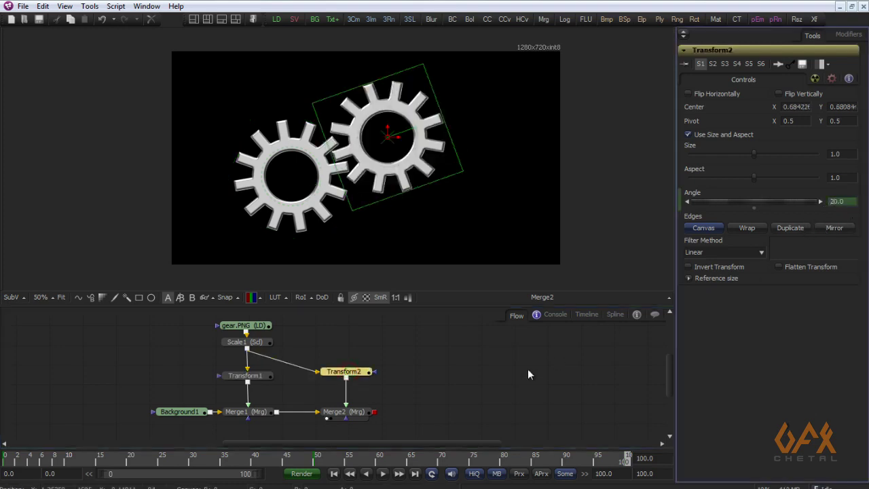
left_click(491, 388)
left_click(382, 475)
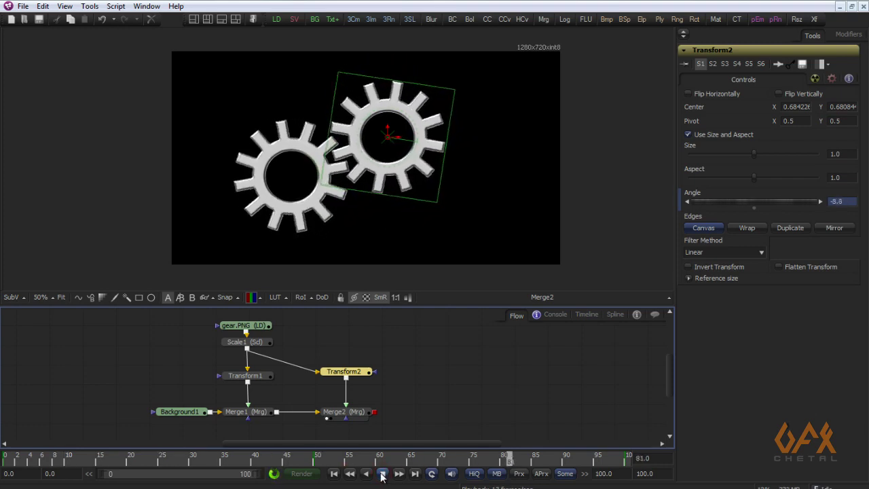
left_click(382, 474)
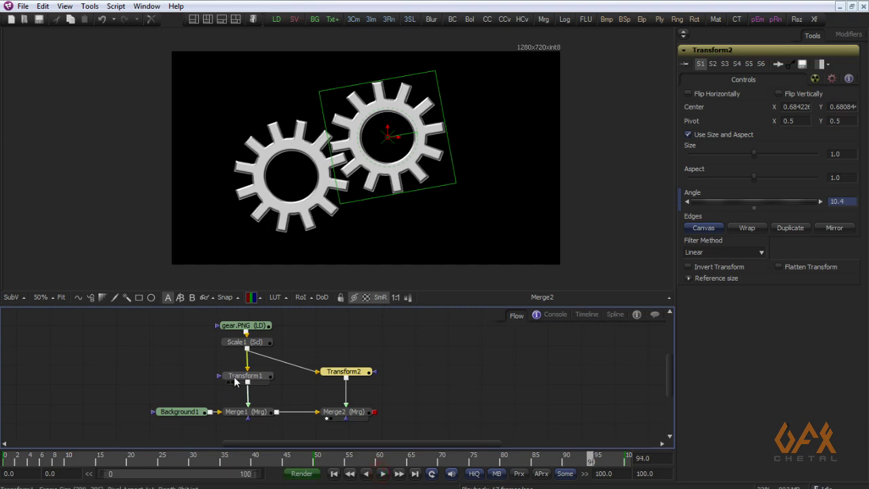
left_click(242, 378)
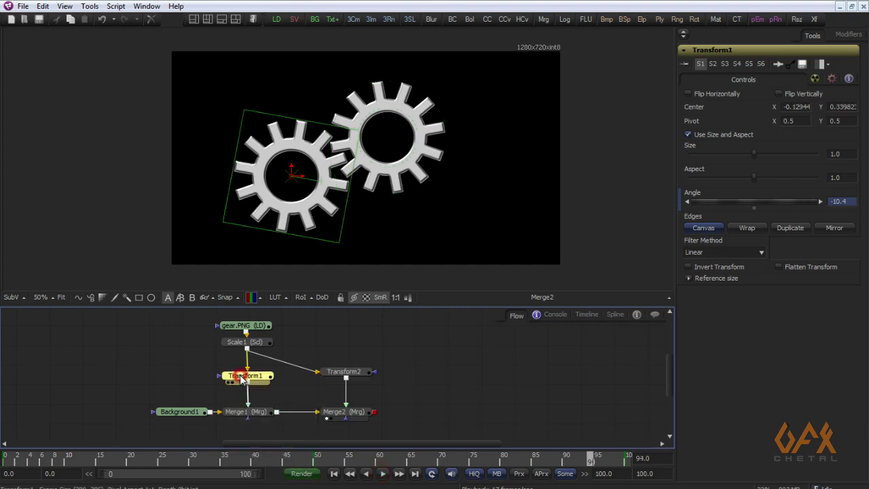
Show both Angle curves in the Spline editor and smooth Transform1's keys at frames 50 and 100
left_click(615, 315)
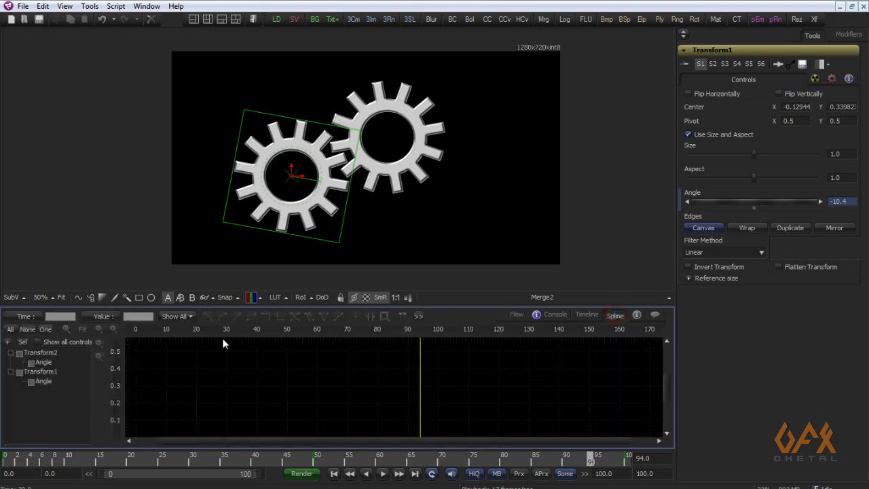
left_click(44, 380)
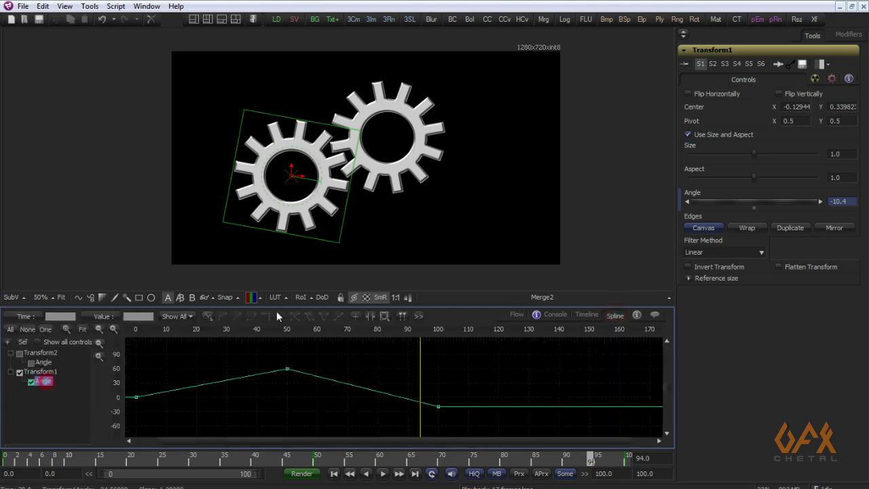
left_click_drag(308, 305, 308, 241)
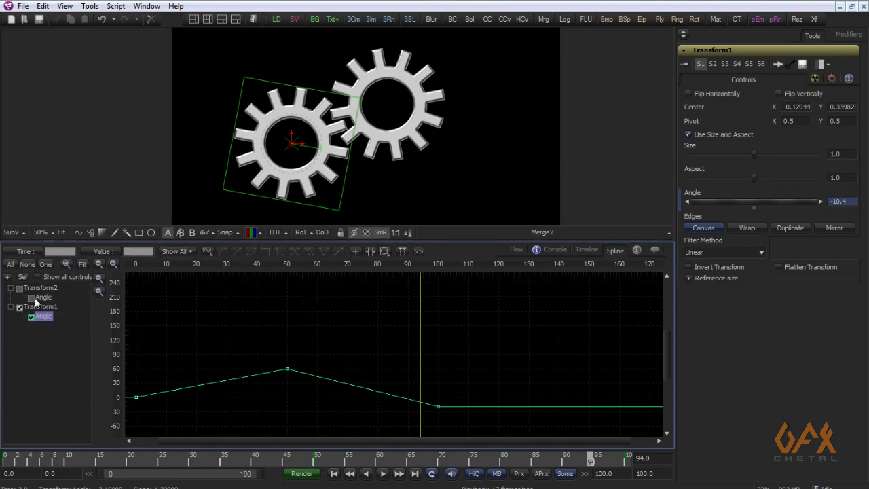
left_click(31, 297)
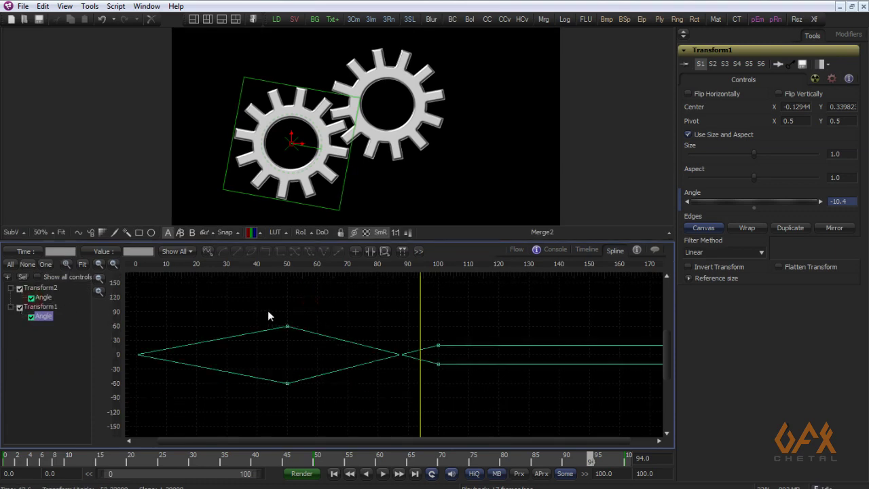
left_click_drag(268, 310, 316, 349)
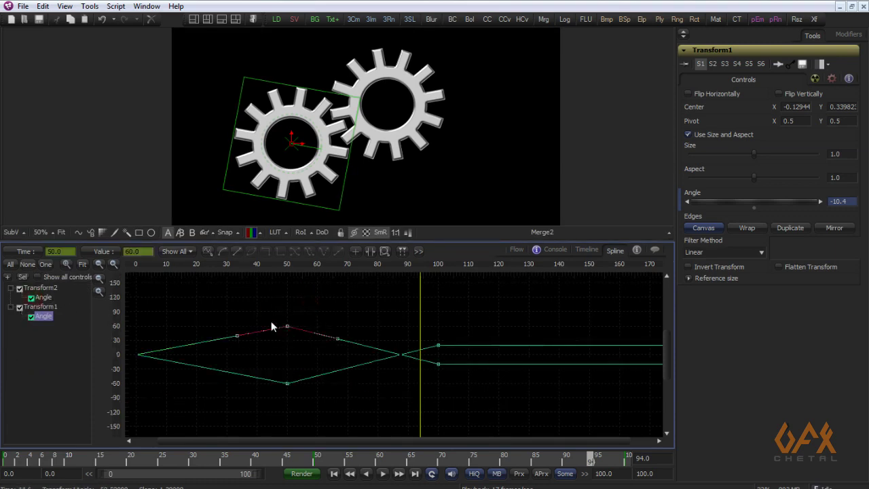
key("shift+s")
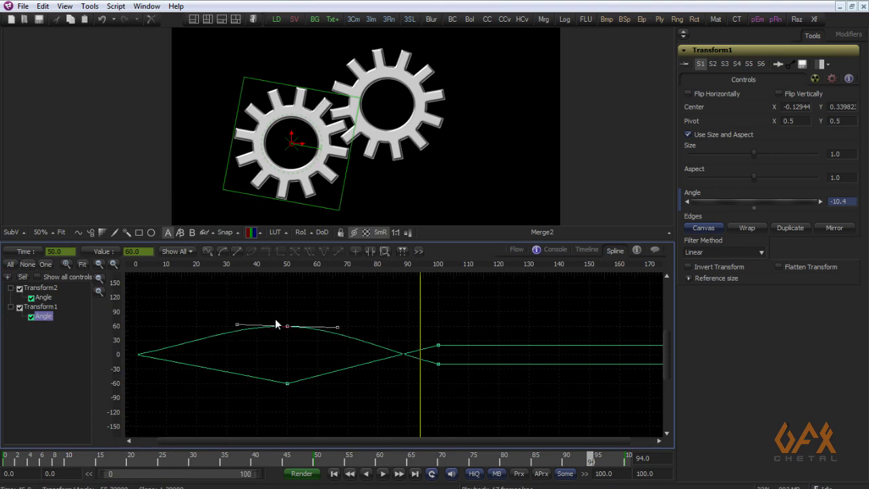
left_click_drag(238, 328, 207, 290)
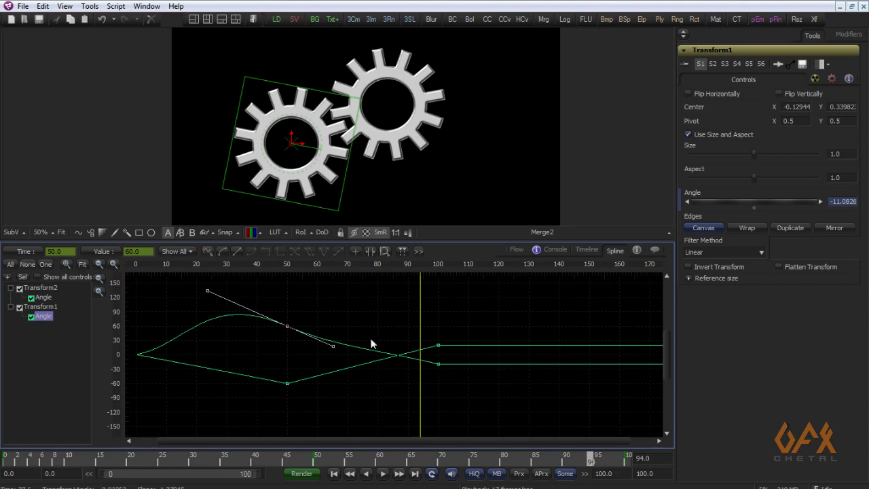
left_click(437, 365)
left_click_drag(386, 358, 379, 369)
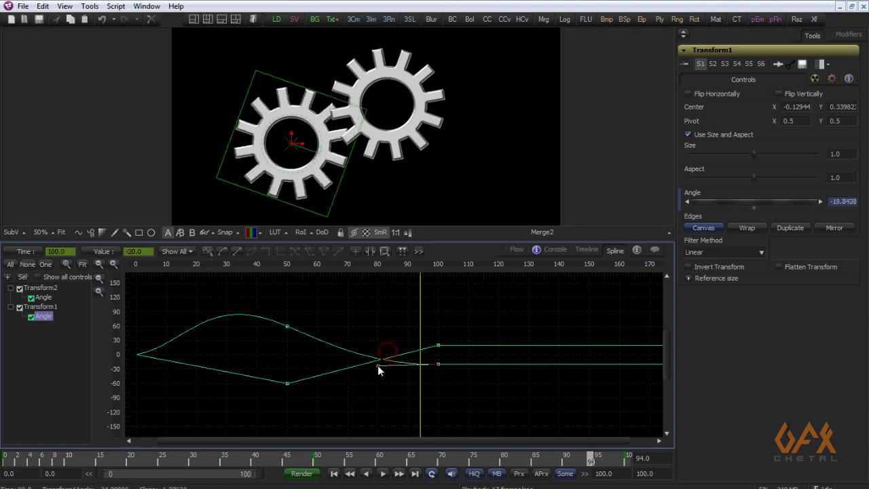
mouse_move(17, 457)
left_mouse_down()
mouse_move(239, 457)
mouse_move(2, 460)
mouse_move(258, 458)
mouse_move(4, 462)
left_mouse_up()
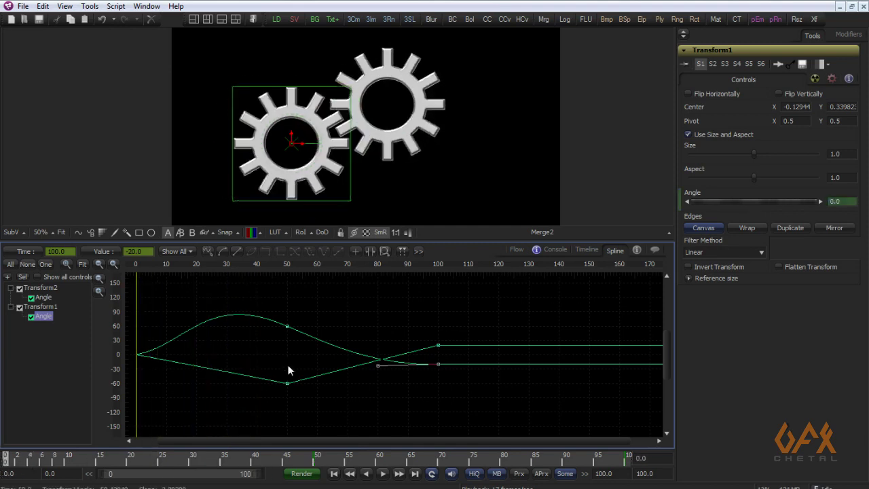
Smooth Transform2's Angle keys at frames 50 and 100 and adjust their tangents
left_click_drag(306, 388, 306, 389)
key("shift+s")
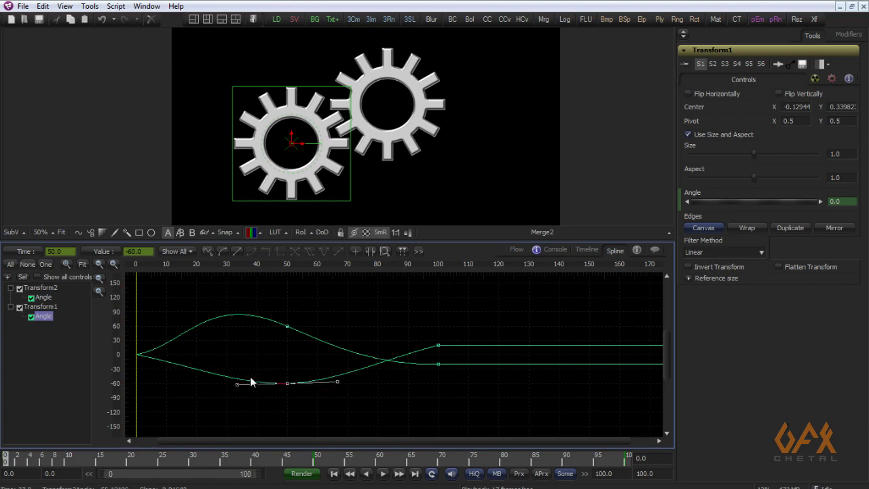
left_click_drag(236, 384, 241, 398)
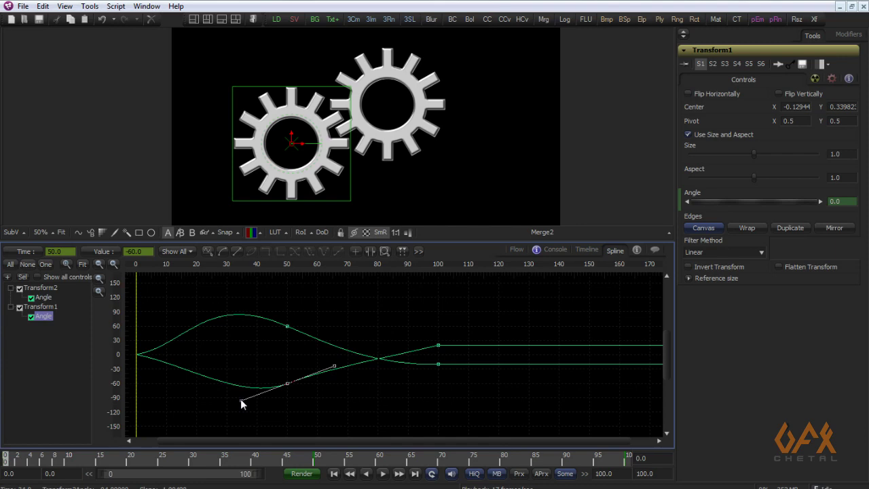
left_click_drag(240, 400, 243, 404)
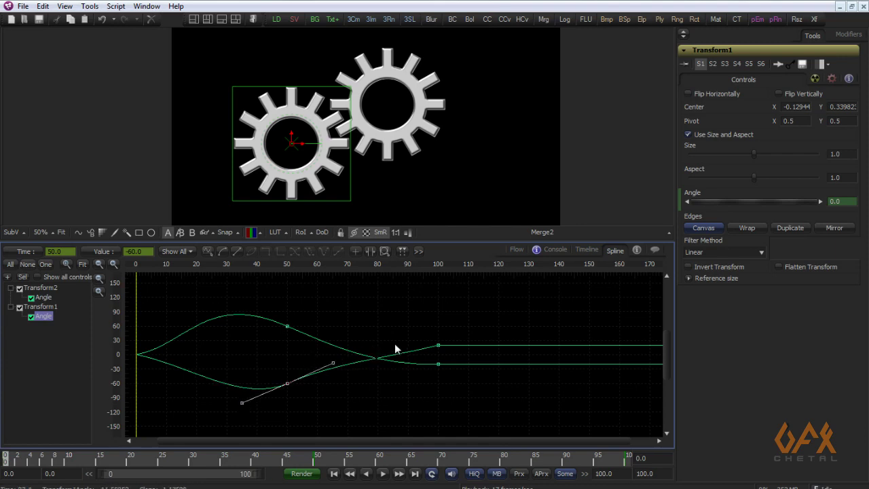
left_click(439, 345)
left_click_drag(389, 358, 386, 351)
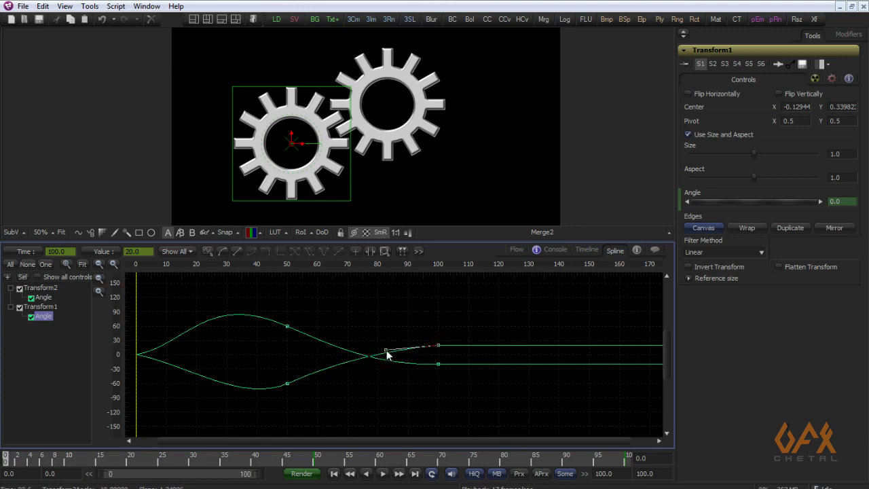
mouse_move(18, 460)
left_mouse_down()
mouse_move(104, 464)
mouse_move(11, 464)
left_mouse_up()
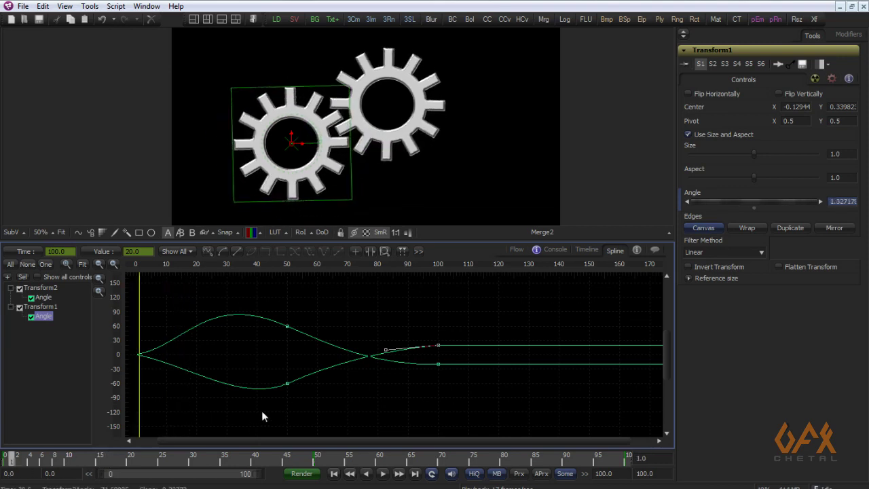
left_click(287, 384)
left_click(439, 344)
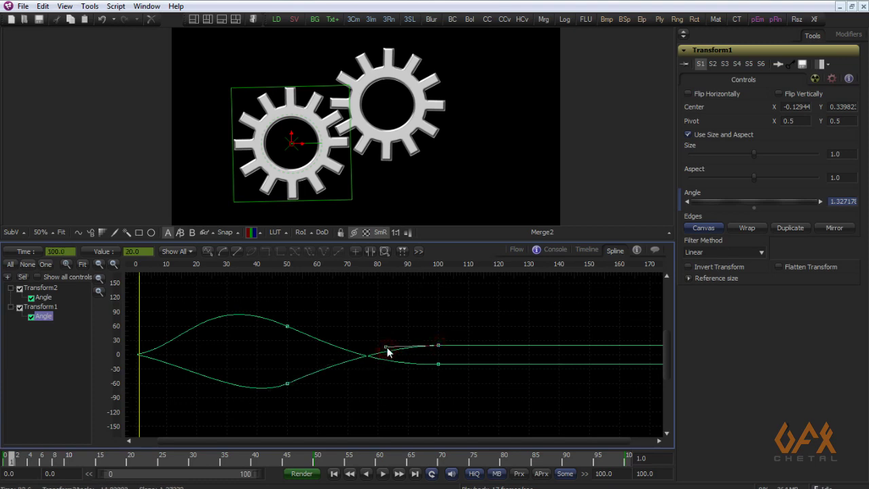
left_click_drag(30, 462, 3, 462)
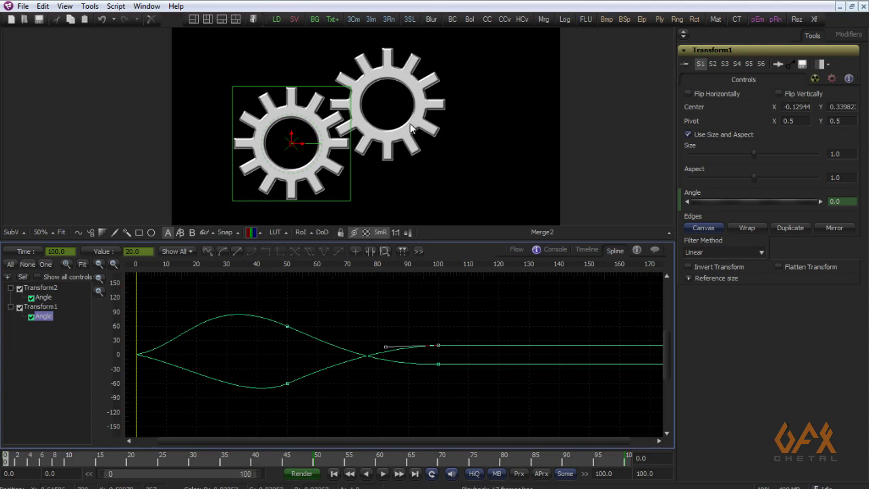
Switch back to the node graph, clear the selection and pan to free space
left_click(517, 251)
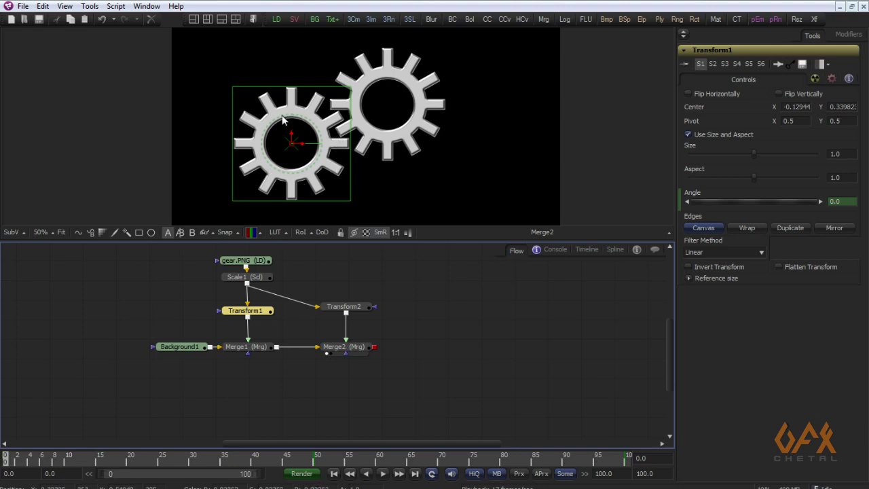
left_click(340, 312)
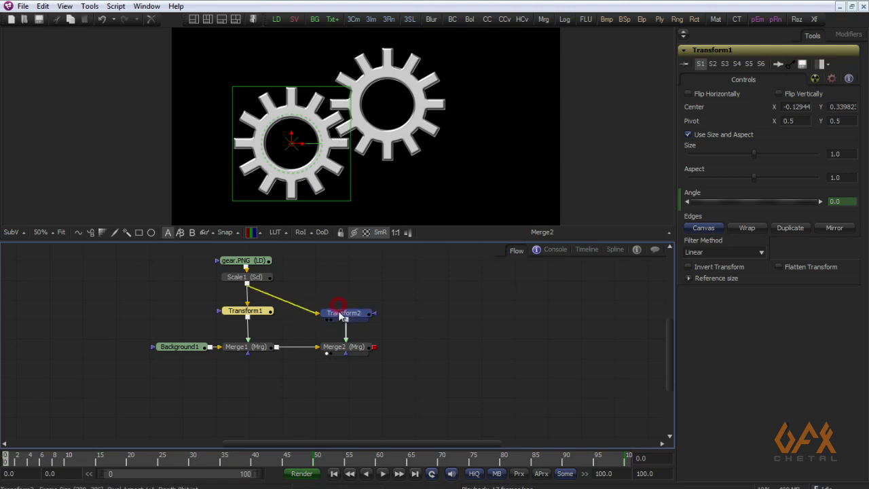
left_click(377, 289)
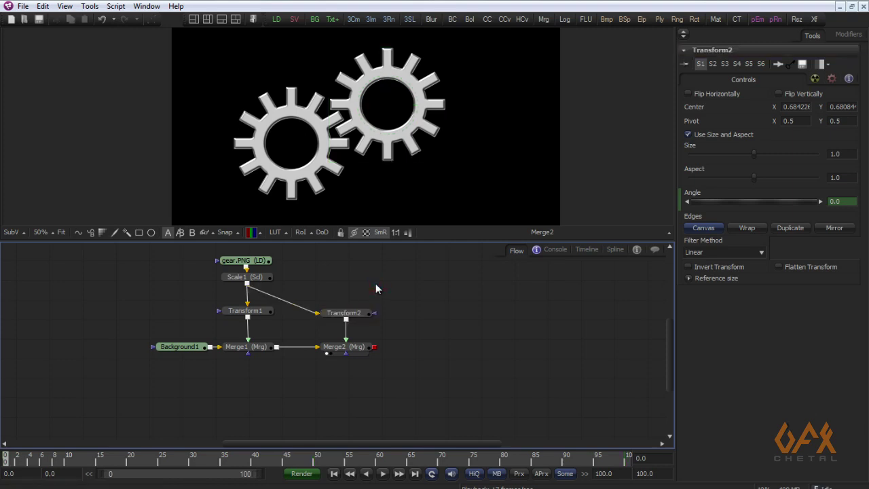
scroll(376, 288, "right", 5)
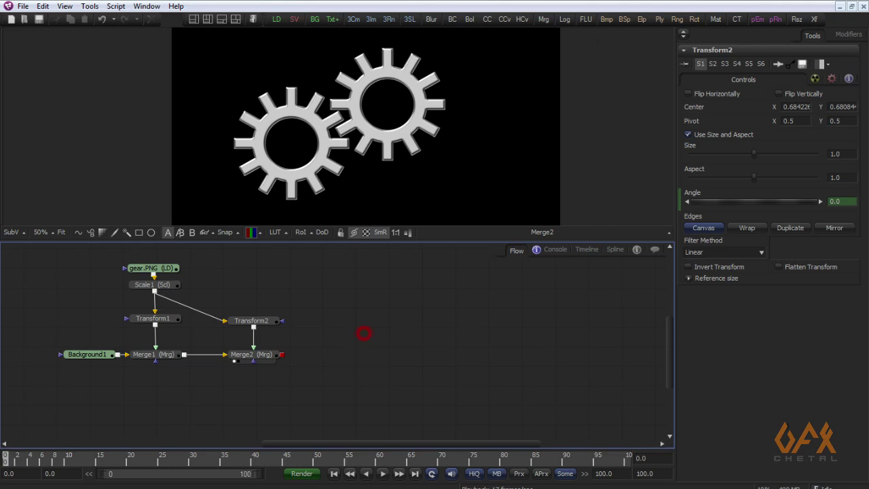
Add a Text node, view it, and set the viewer background to solid black
left_click(332, 19)
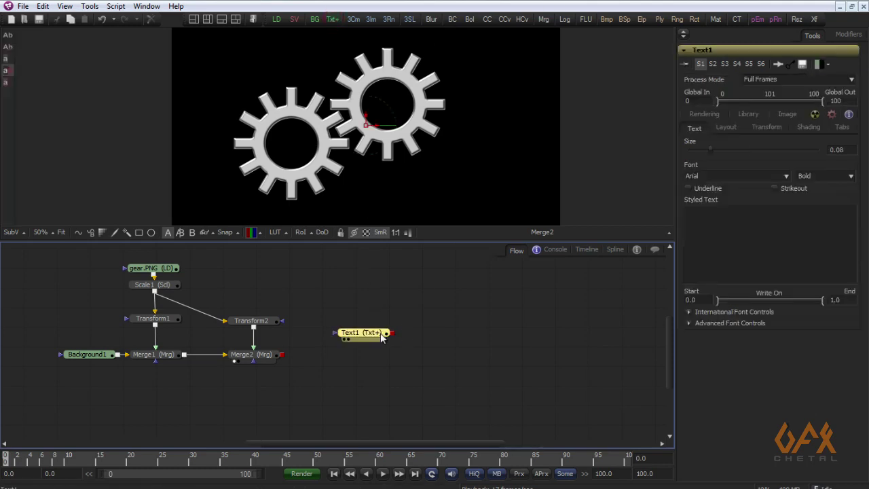
left_click_drag(382, 338, 388, 142)
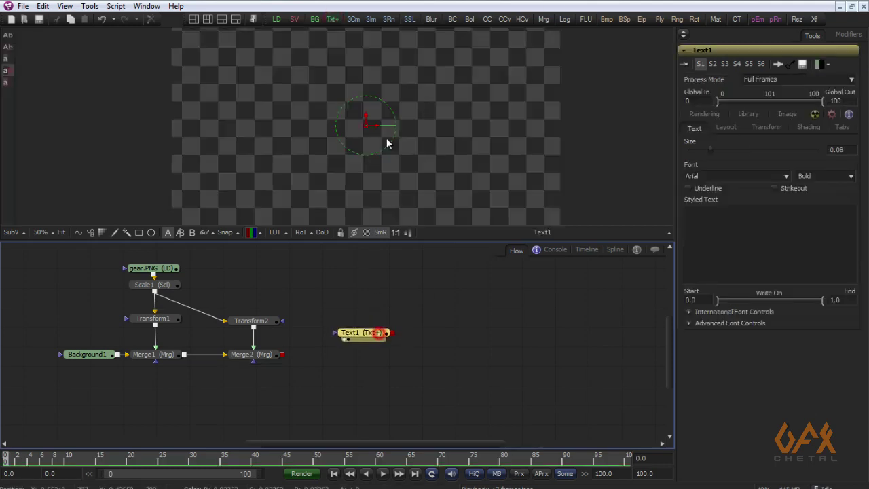
left_click(364, 233)
Enter '5 * -1 = -5' and '-10 * -1 = 10' on two lines of Styled Text
left_click(742, 235)
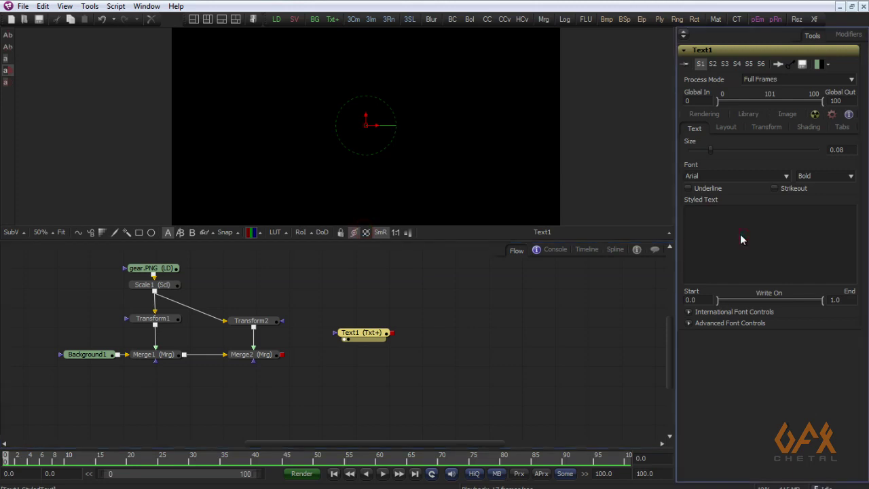
type("5")
left_click(353, 232)
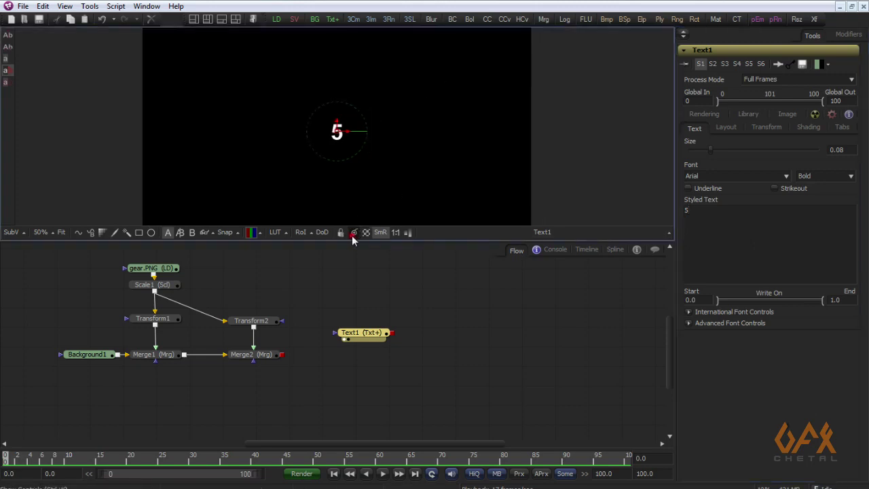
left_click(370, 160)
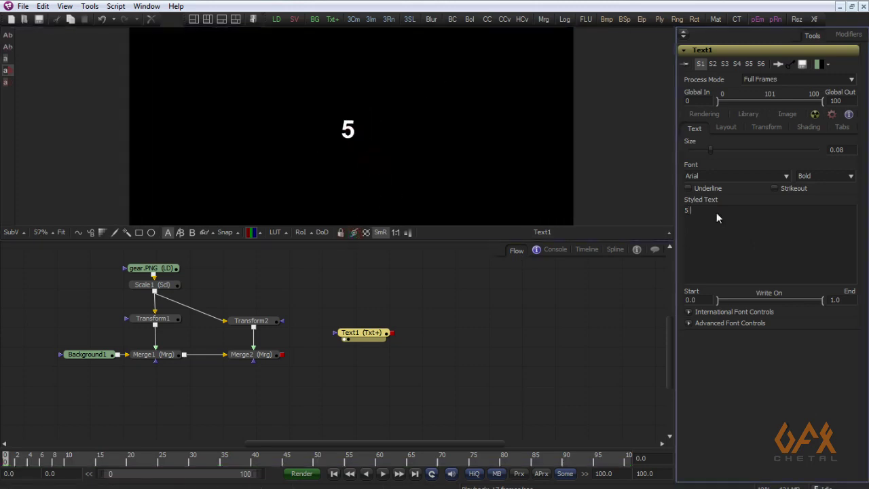
type("*")
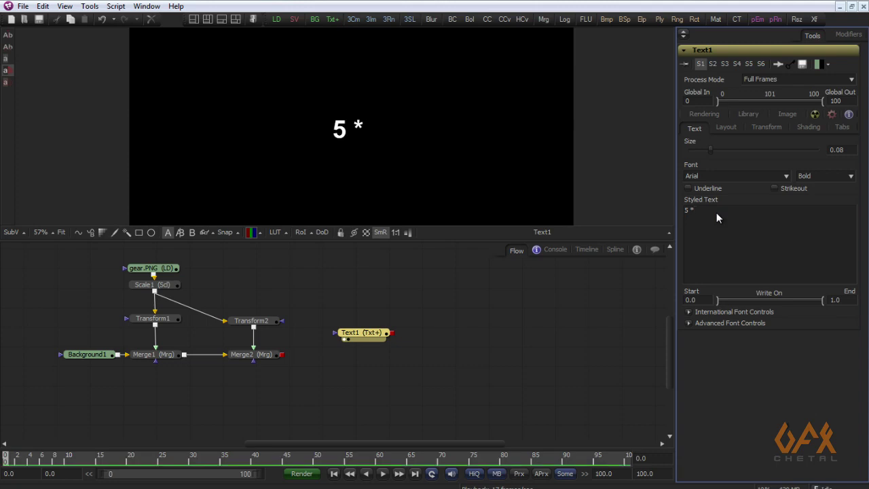
type(" -1 = ")
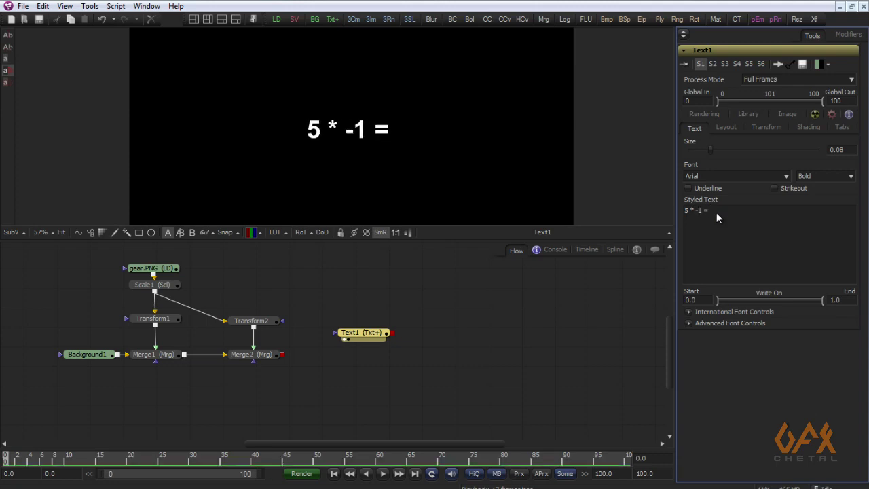
type("-5")
key("Return")
type("-1")
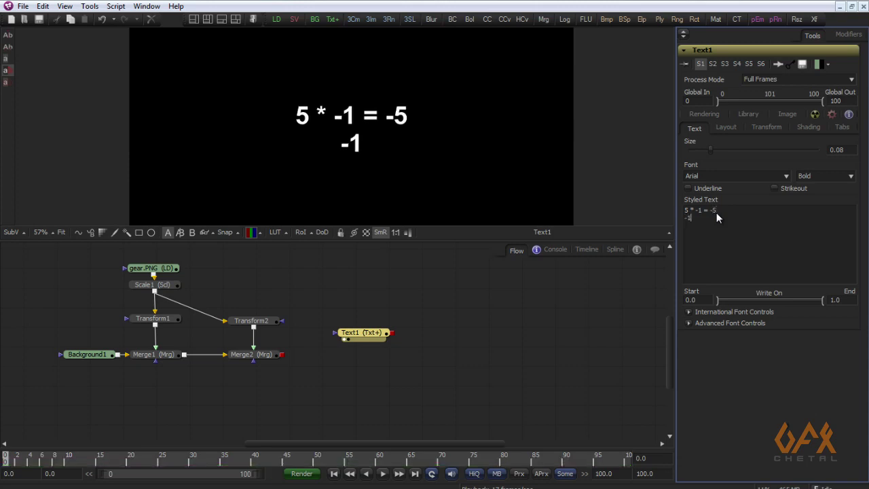
type("0 *")
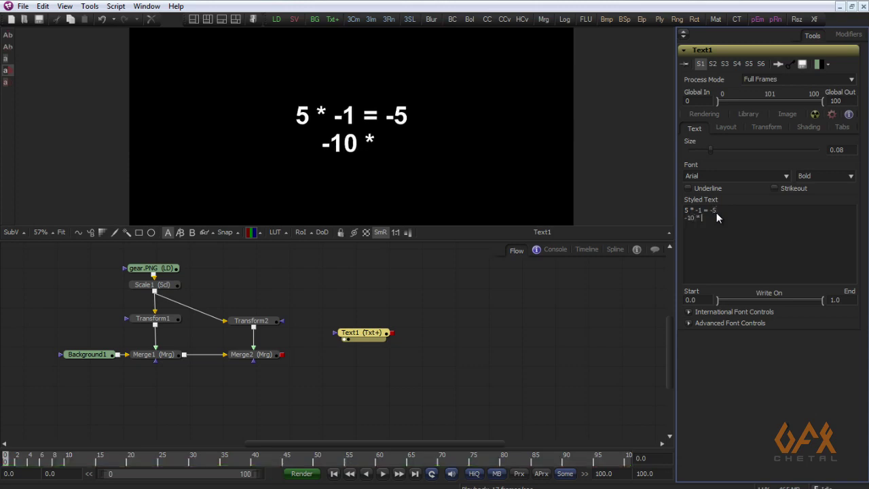
type(" -1")
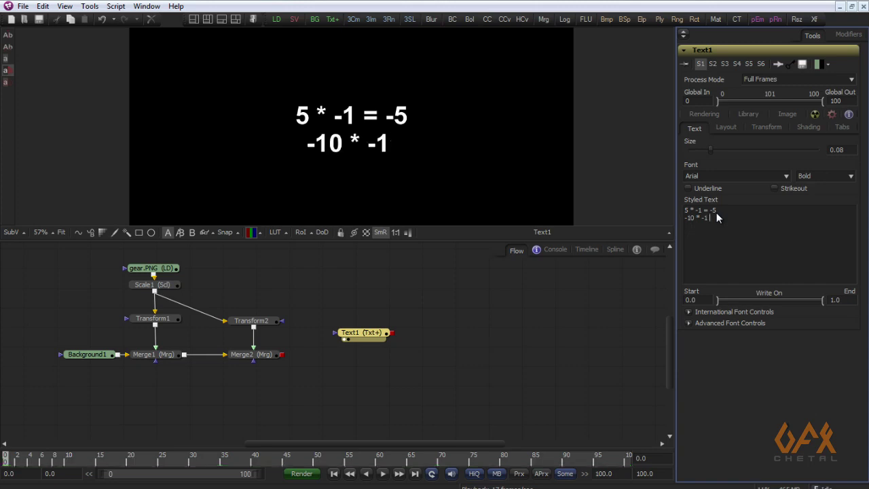
type(" = 1")
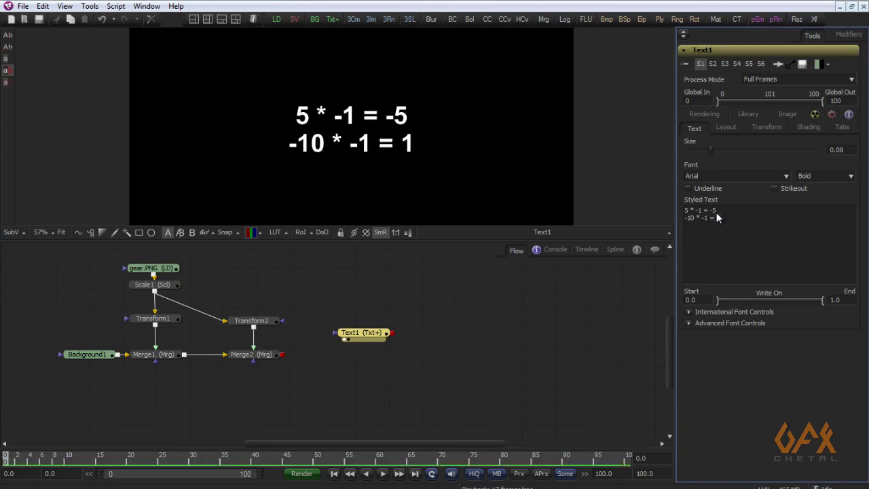
type("0")
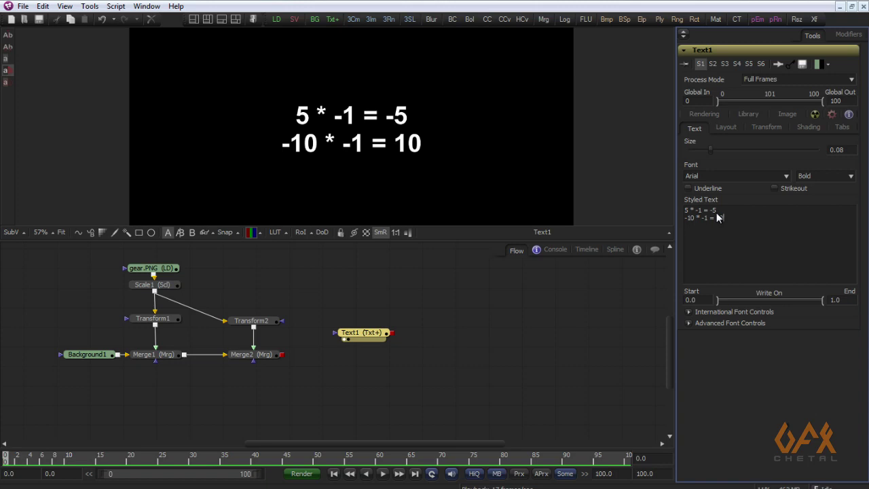
left_click_drag(332, 306, 407, 357)
Delete Text1 and remove Transform2's Angle animation, leaving it at 0.0
key("Delete")
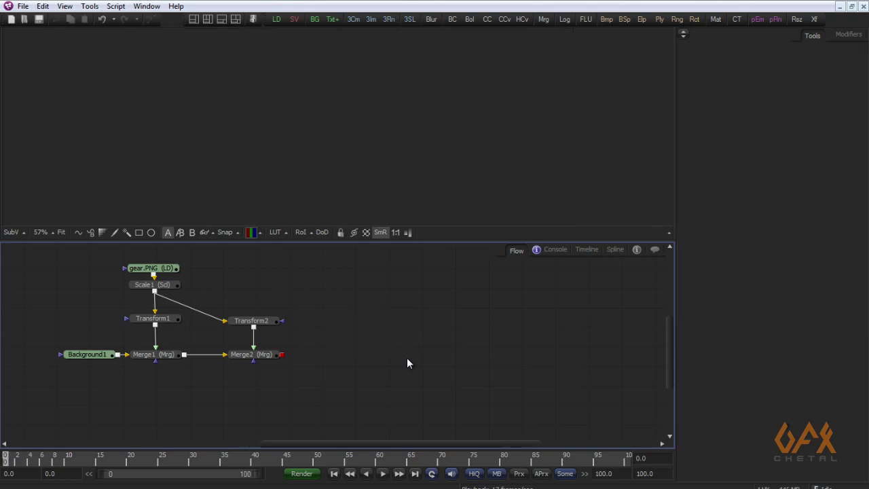
left_click(250, 321)
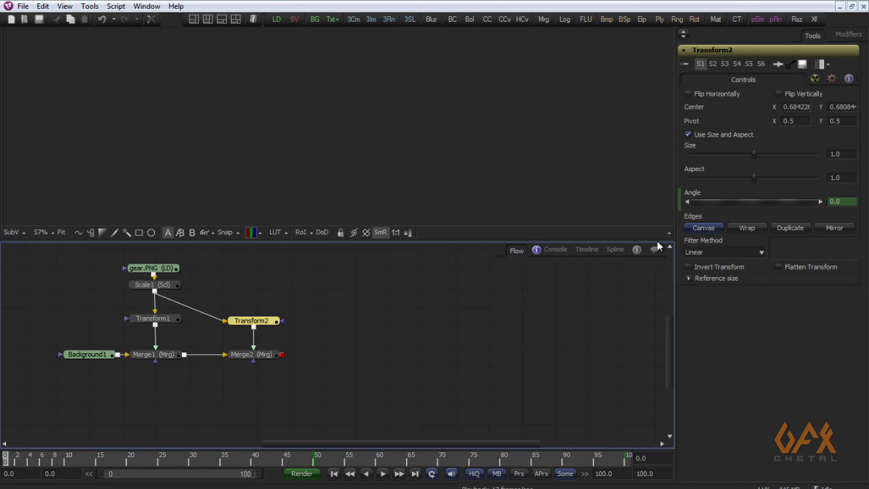
right_click(699, 197)
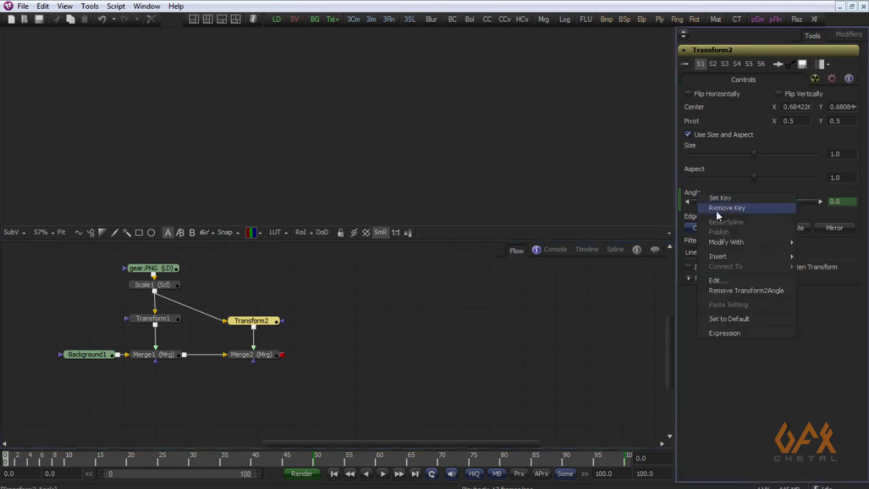
left_click(744, 291)
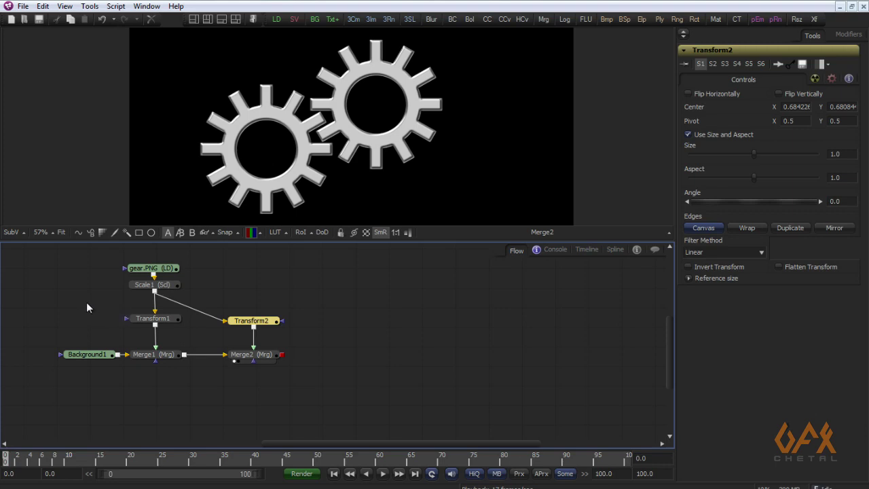
left_click_drag(87, 302, 293, 334)
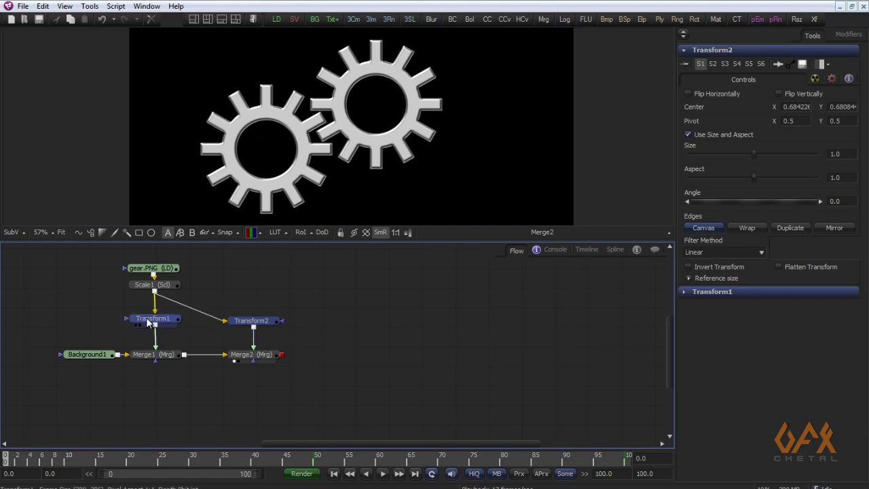
Give Transform2's Angle the expression Transform1.Angle * -1 by linking to Transform1's Angle
right_click(696, 197)
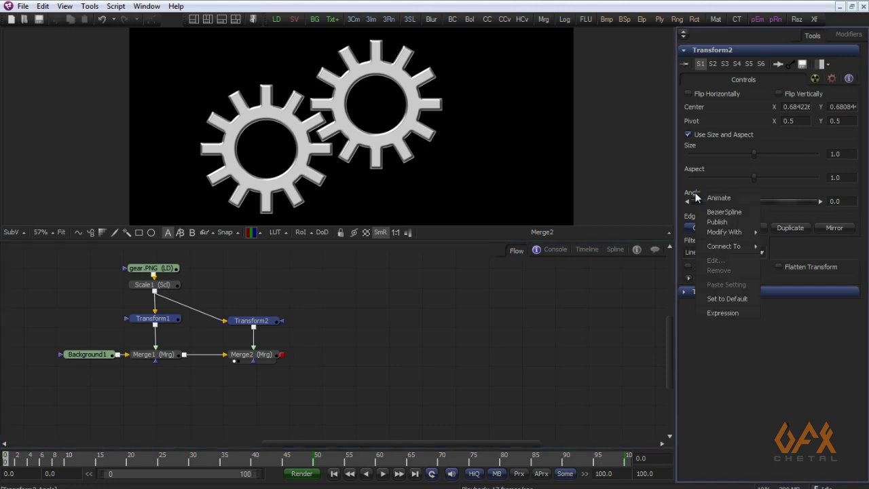
left_click(724, 313)
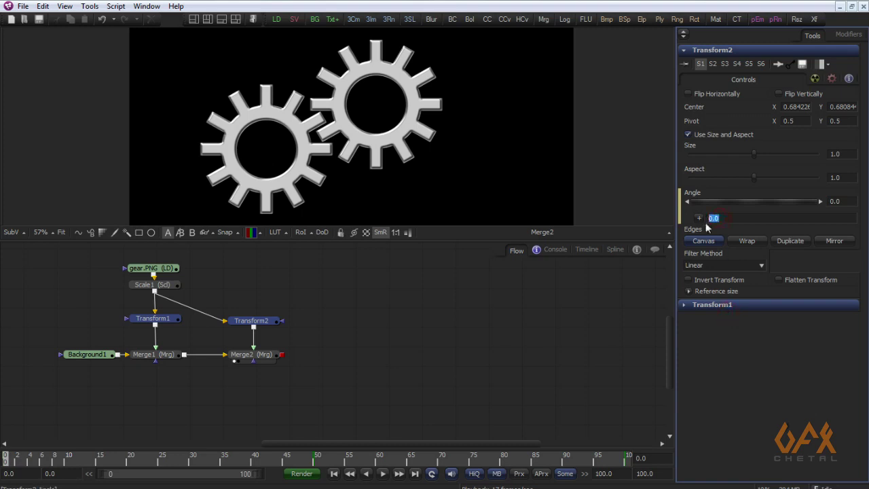
key("BackSpace")
left_click_drag(699, 219, 699, 235)
left_click_drag(706, 284, 698, 395)
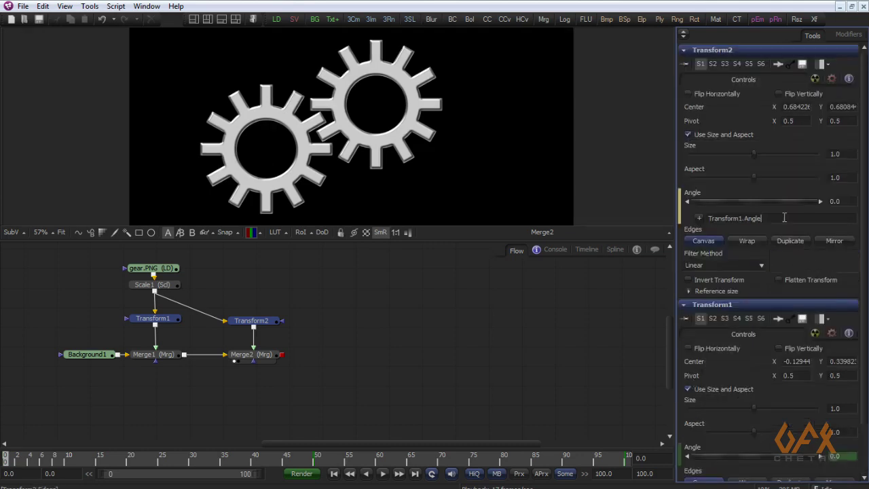
left_click(683, 305)
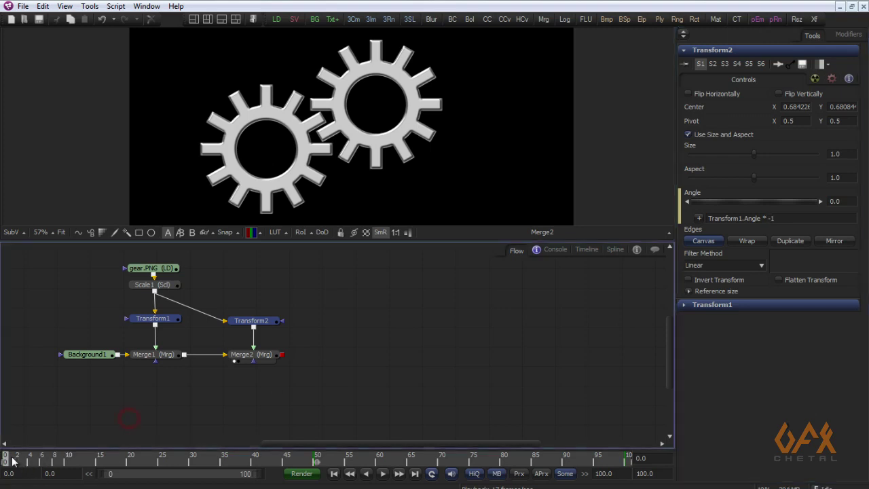
Scrub the gears' rotation and display both Angle curves in the Spline editor
mouse_move(12, 457)
left_mouse_down()
mouse_move(163, 461)
mouse_move(54, 470)
mouse_move(133, 475)
mouse_move(348, 469)
left_mouse_up()
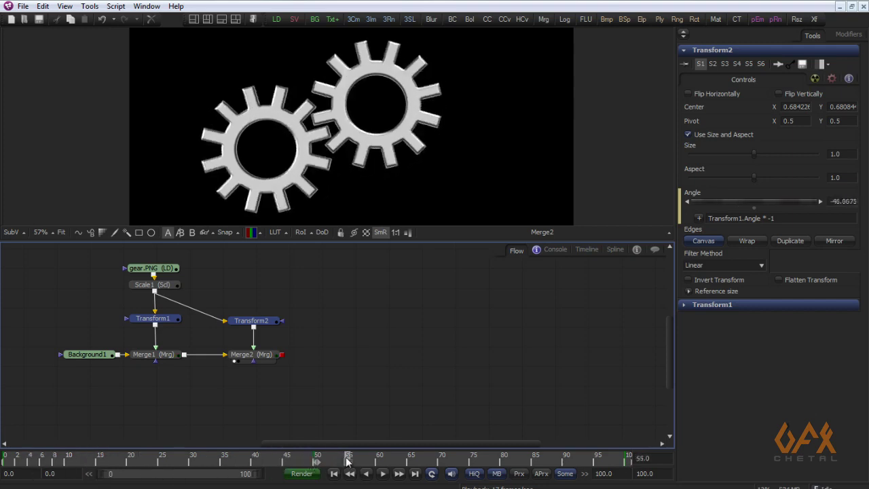
left_click(615, 250)
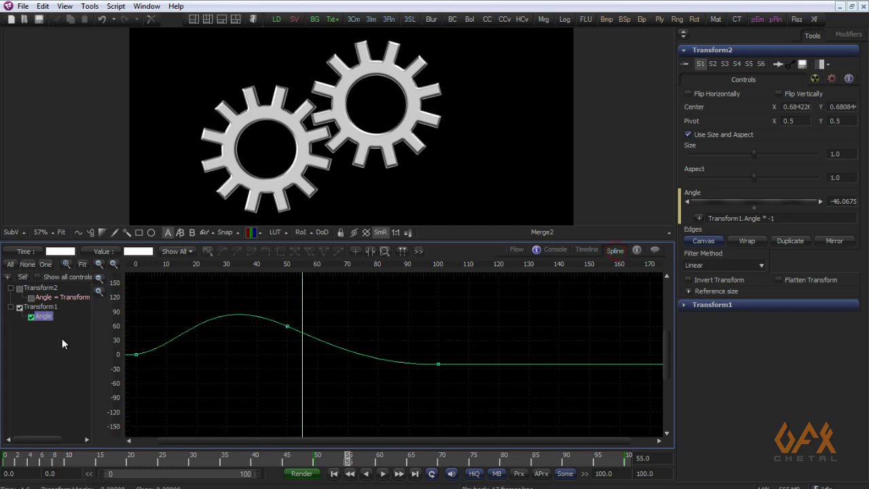
left_click(53, 298)
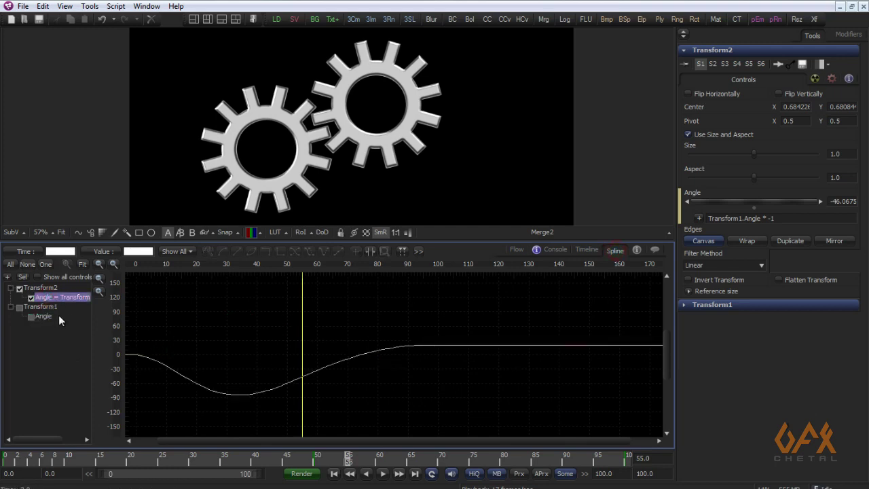
left_click(31, 316)
Reshape Transform1's frame 50 keyframe tangents while Transform2's curve mirrors them
left_click_drag(276, 317, 299, 353)
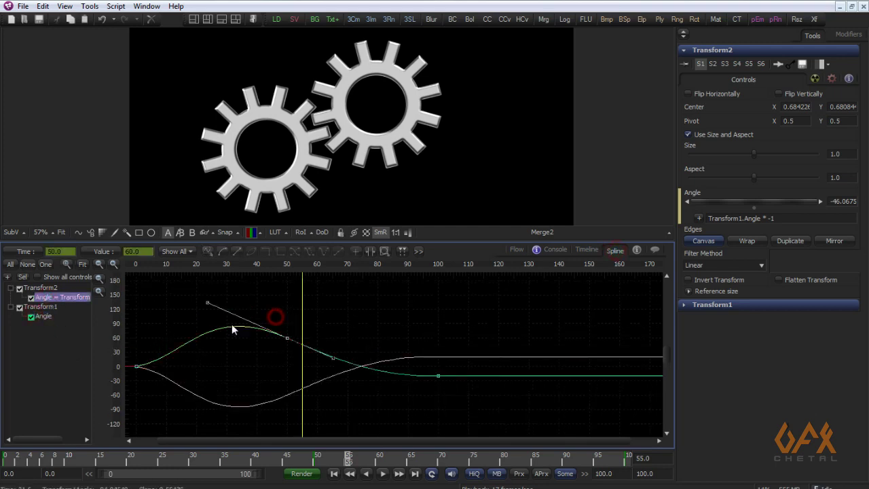
left_click_drag(207, 302, 218, 384)
left_click(30, 298)
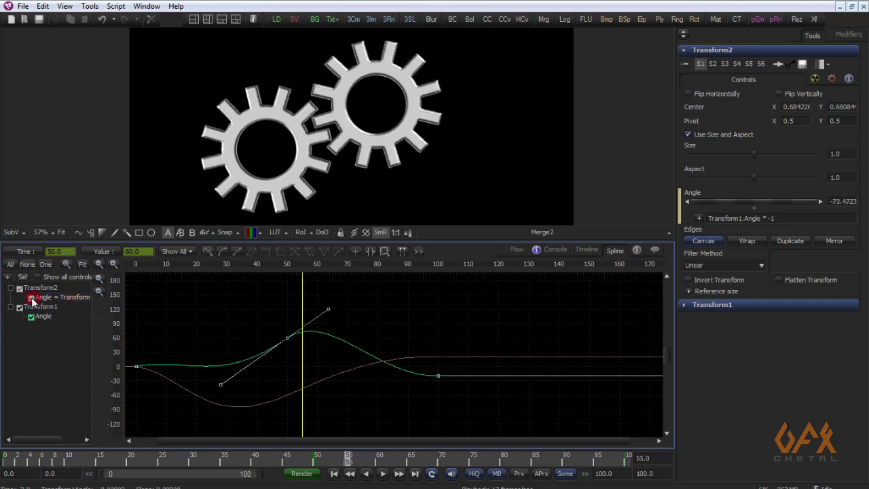
left_click(30, 297)
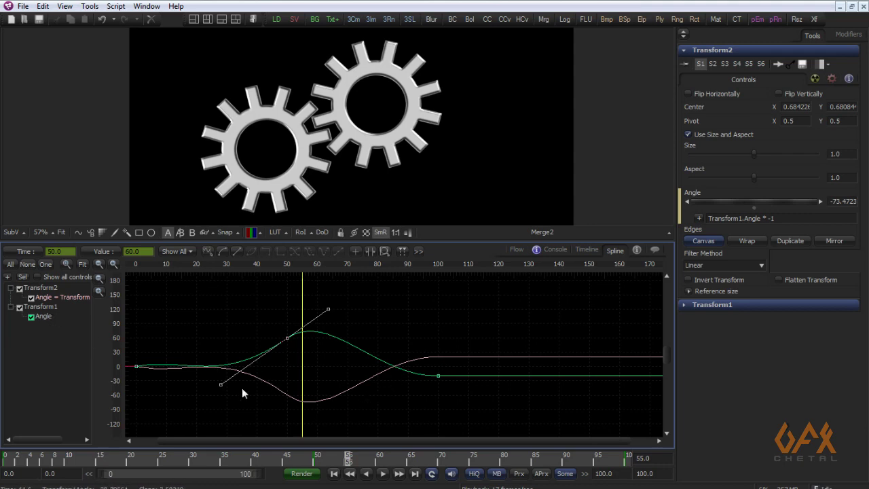
mouse_move(138, 368)
mouse_move(293, 401)
left_click_drag(785, 218, 707, 218)
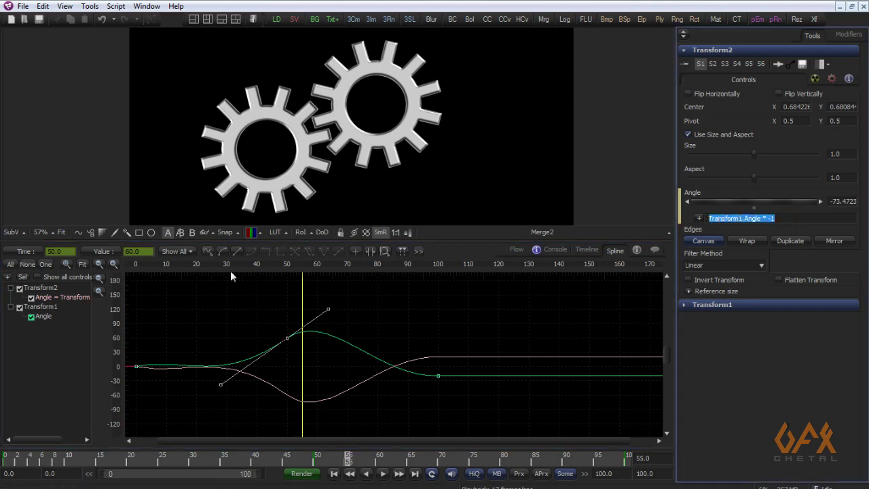
mouse_move(330, 307)
left_mouse_down()
mouse_move(334, 293)
mouse_move(340, 327)
mouse_move(347, 299)
mouse_move(336, 353)
mouse_move(342, 278)
mouse_move(339, 324)
mouse_move(340, 312)
left_mouse_up()
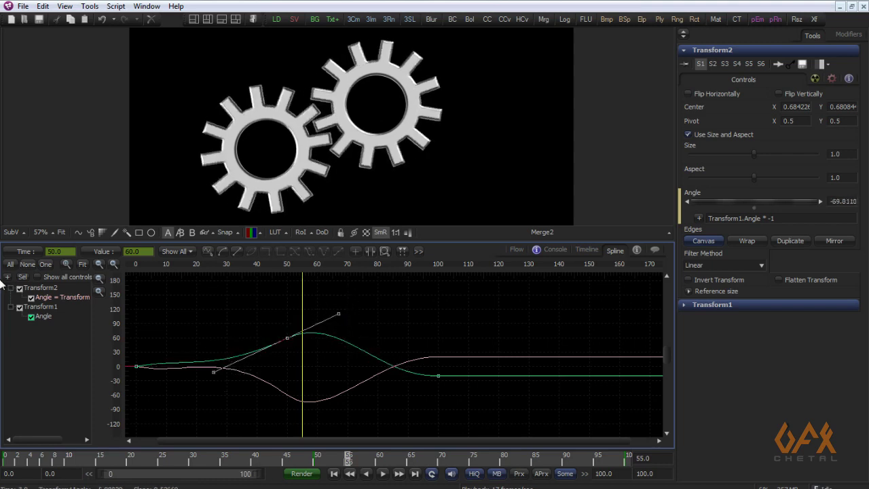